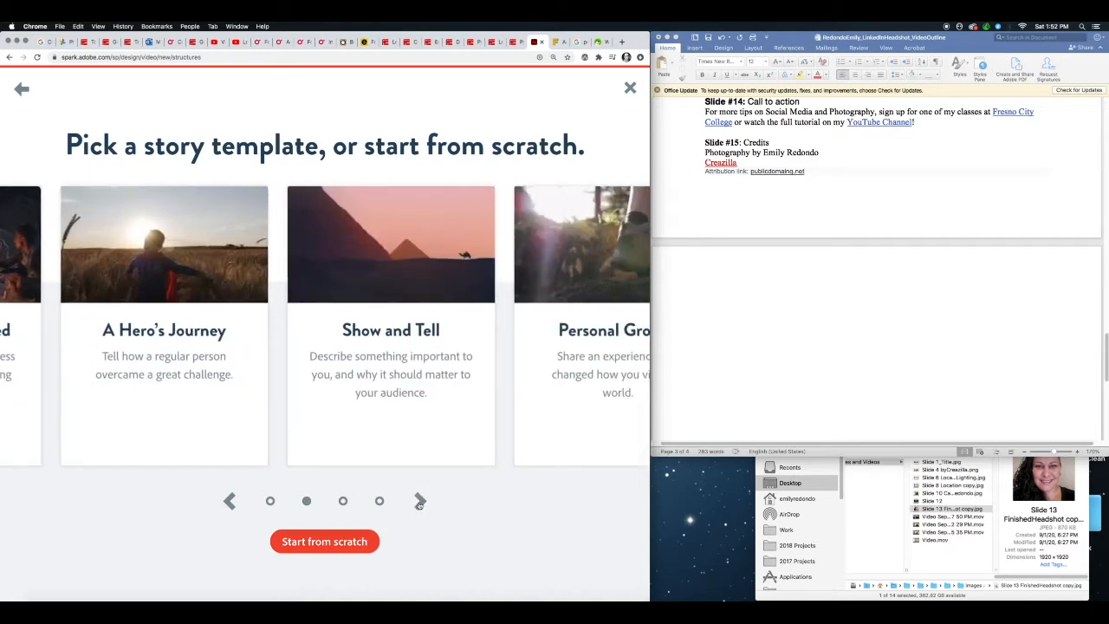
- Browse the story templates and pick Make Up My Own
click(420, 502)
mouse_move(368, 349)
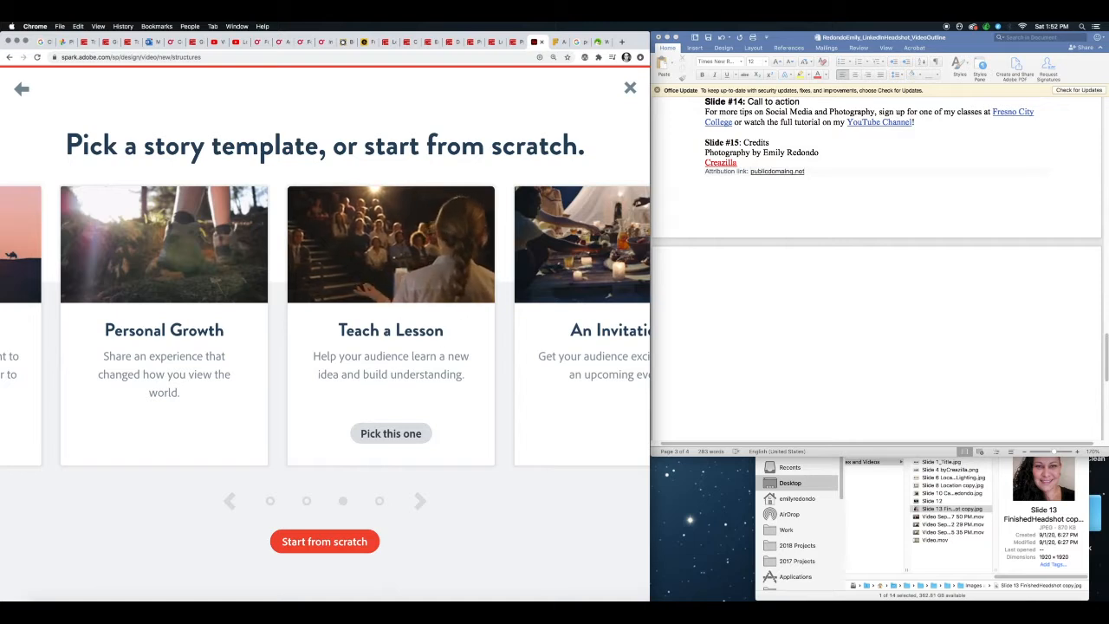
click(421, 500)
click(420, 500)
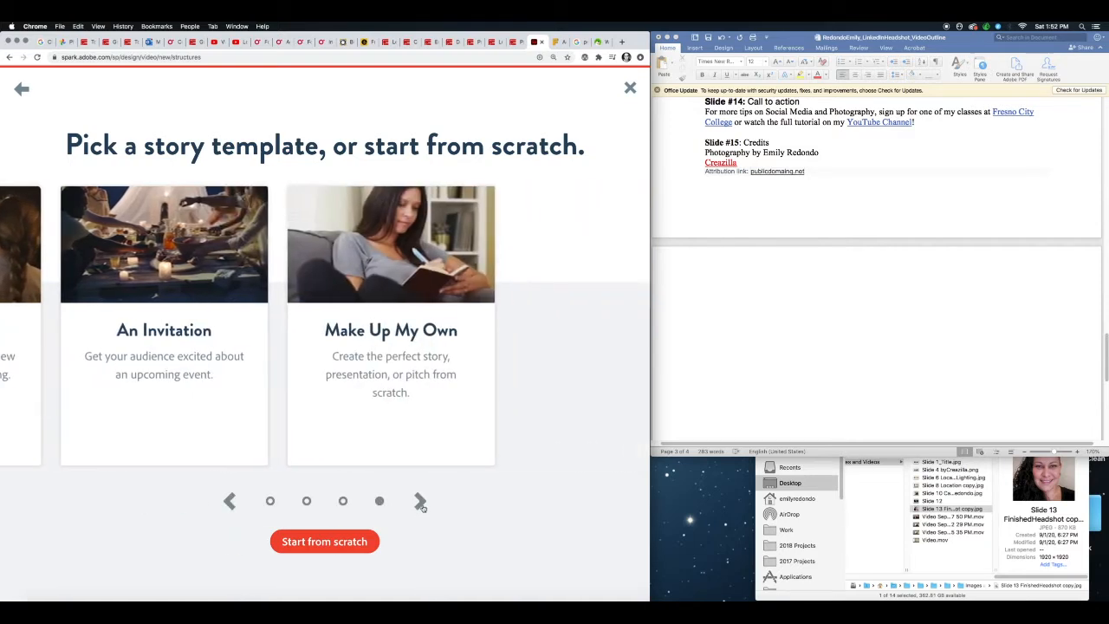
mouse_move(398, 441)
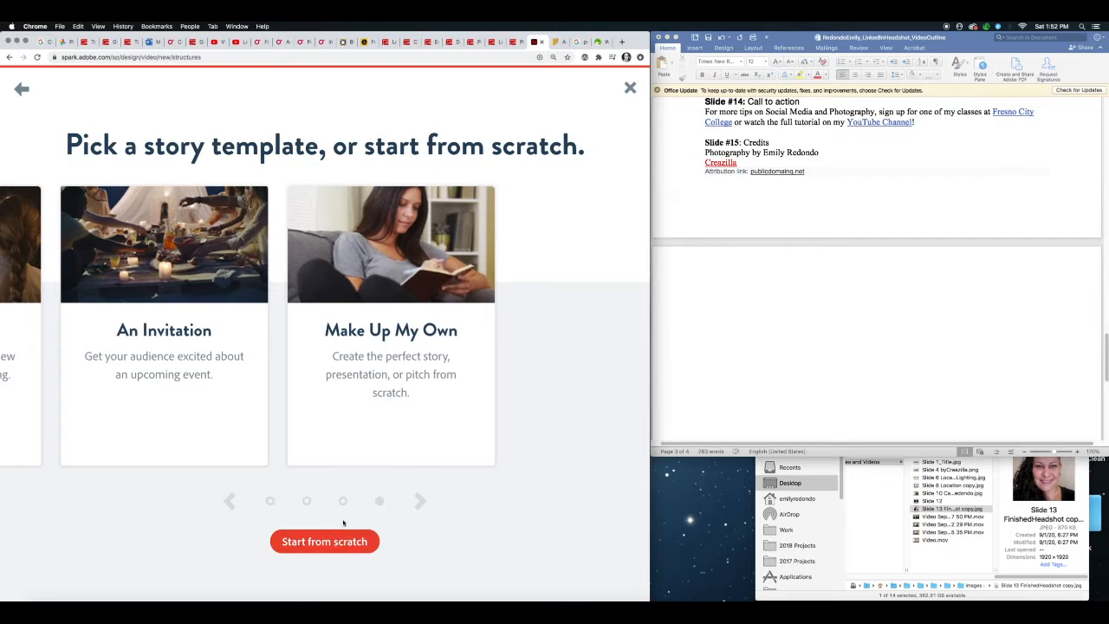
click(386, 433)
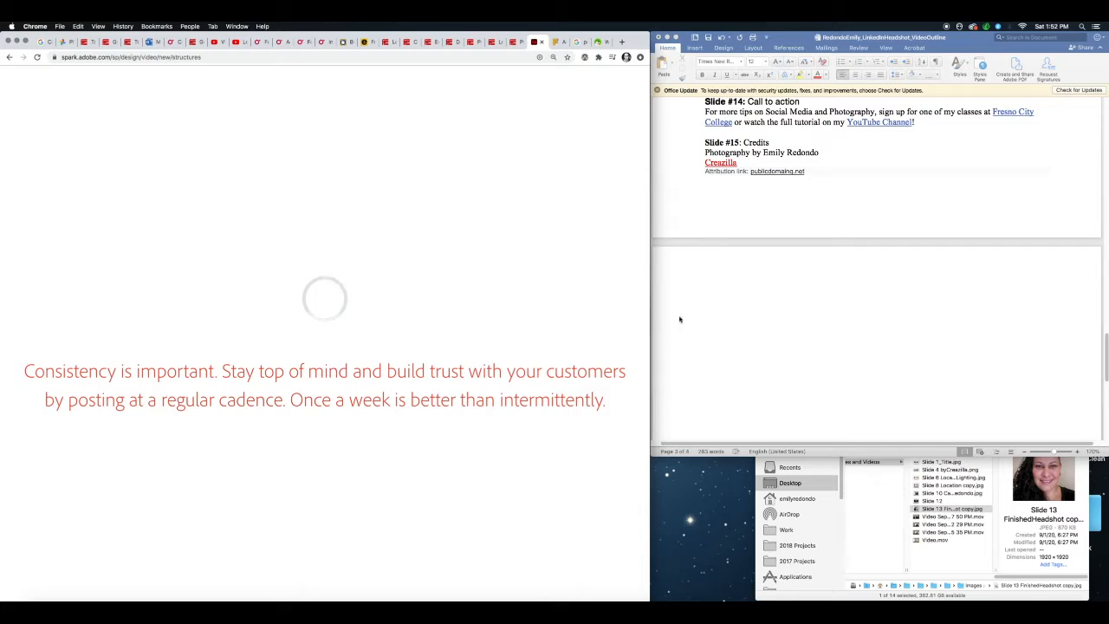
- Bring the video outline's notes for slides 4 to 6 into view and bring the Images and Videos folder forward
click(801, 40)
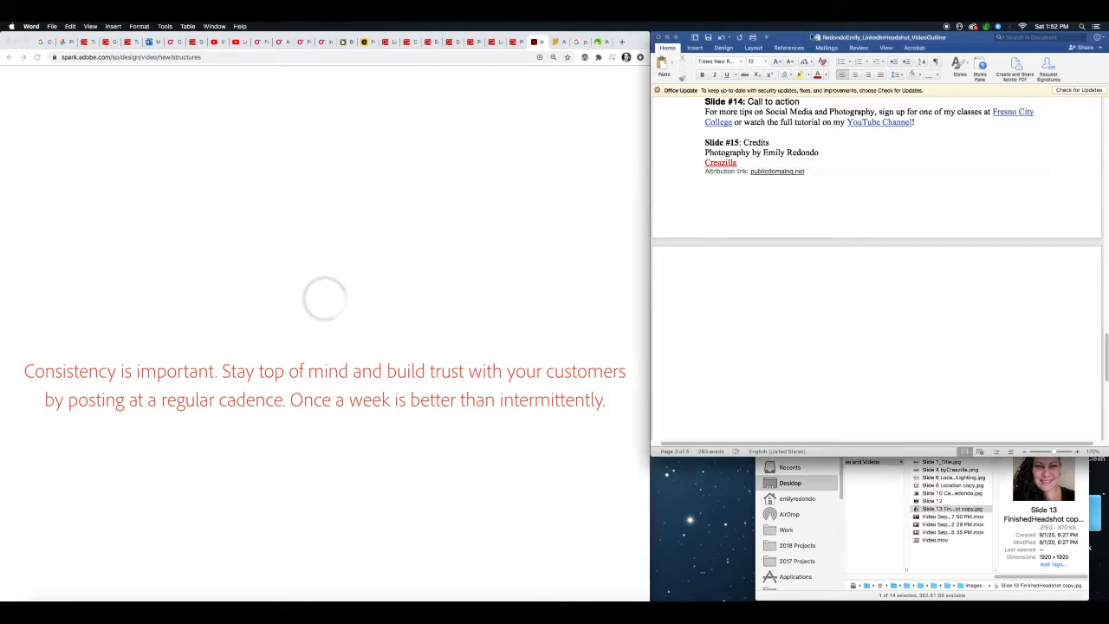
drag(1105, 355, 1101, 168)
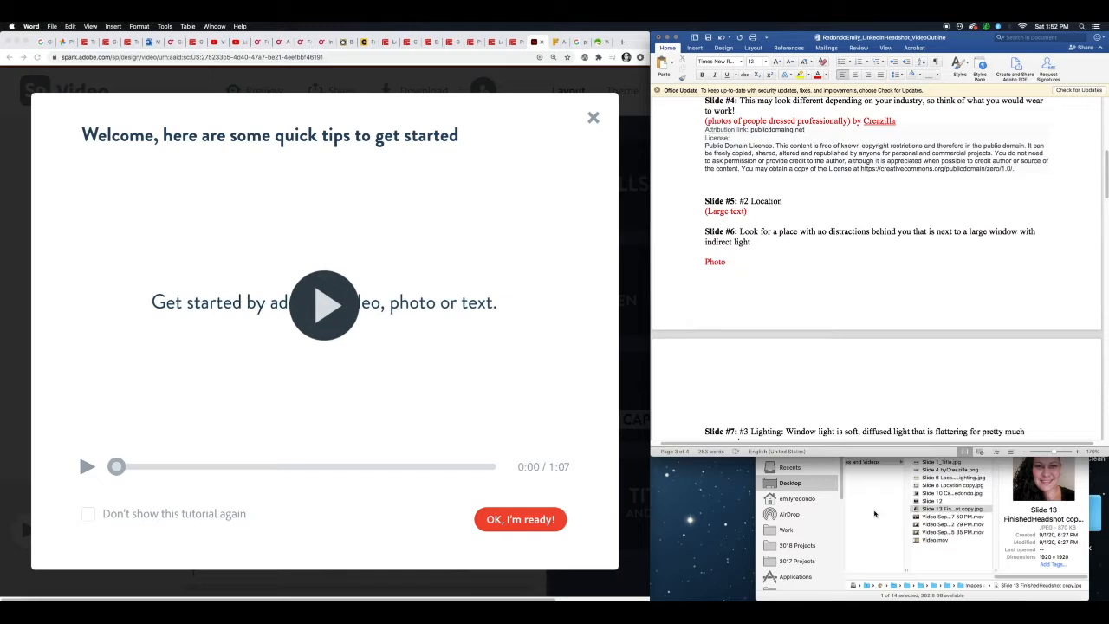
click(874, 514)
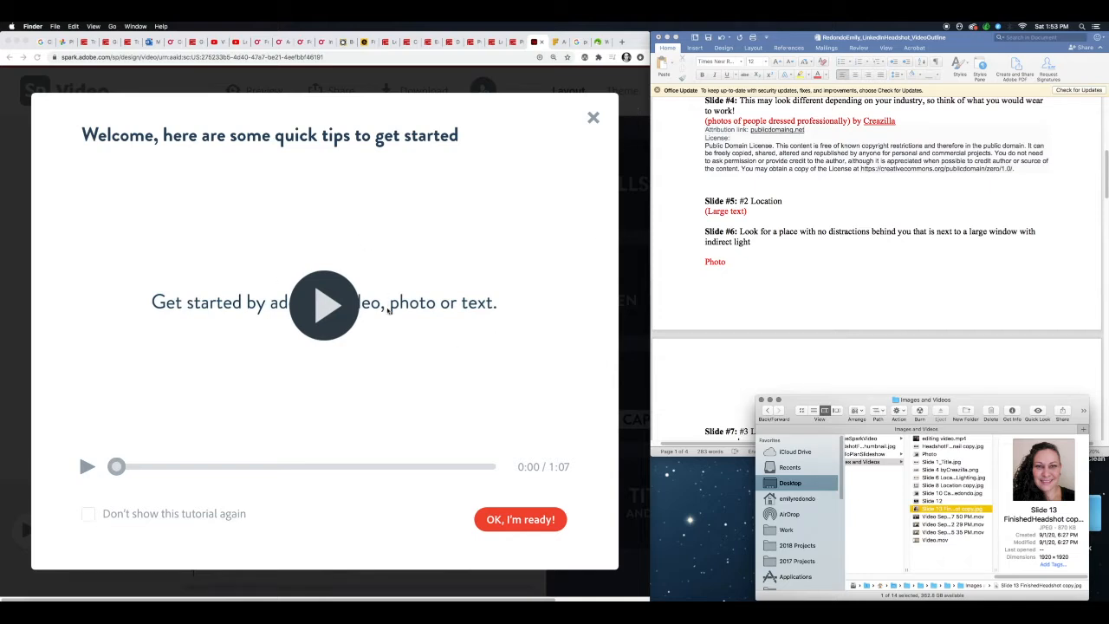
- Play the quick-tips tutorial, dismiss the welcome dialog, and widen the browser window until all editor options fit
click(333, 330)
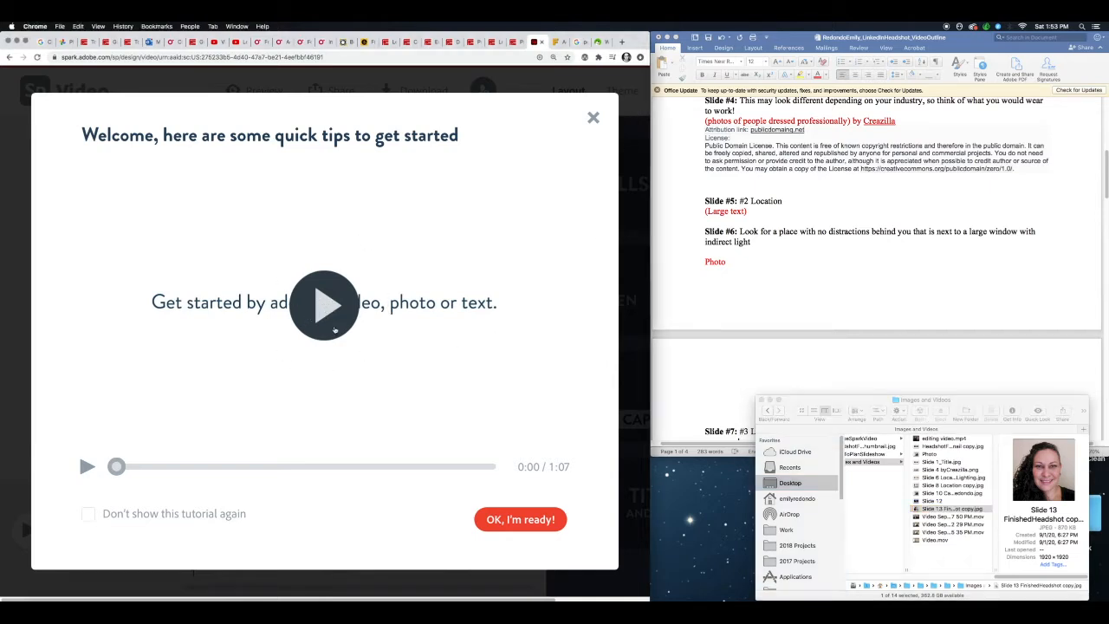
click(339, 327)
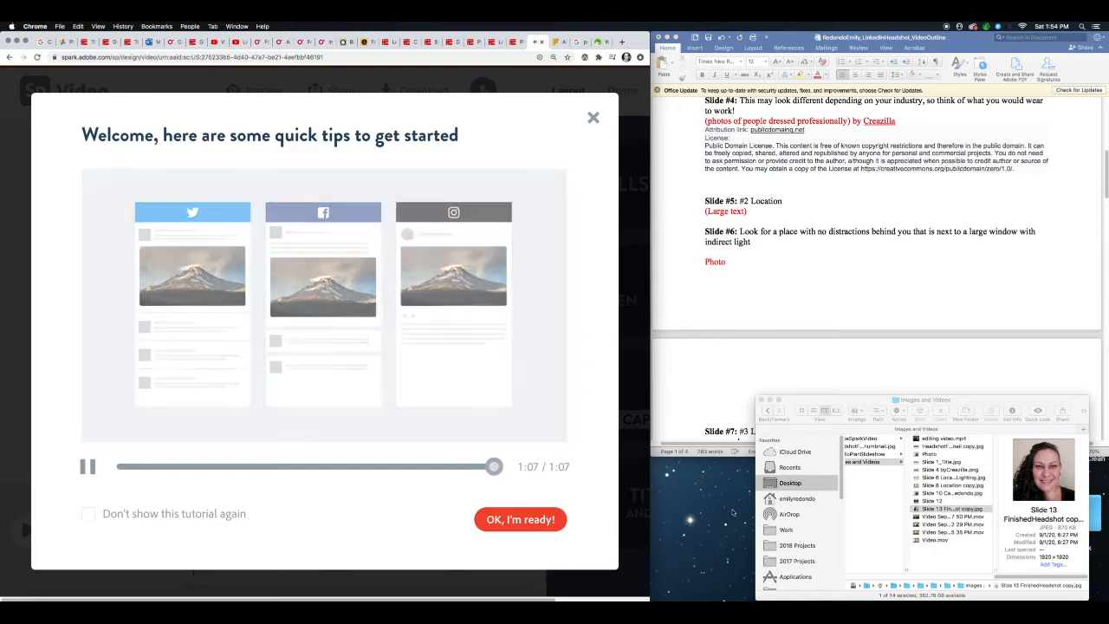
click(519, 520)
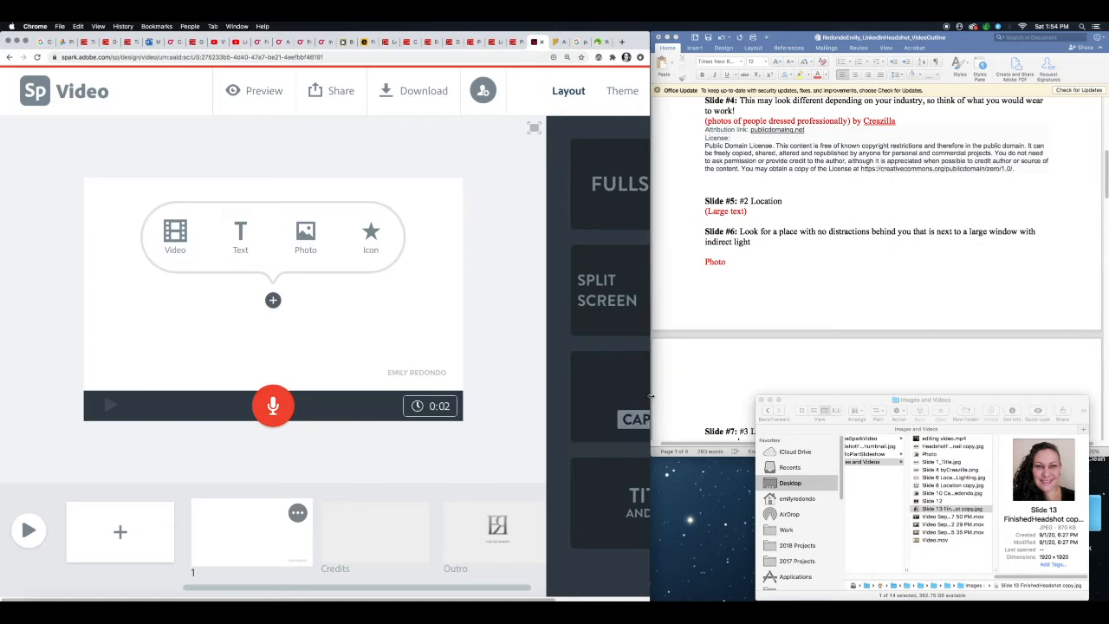
drag(650, 396, 859, 388)
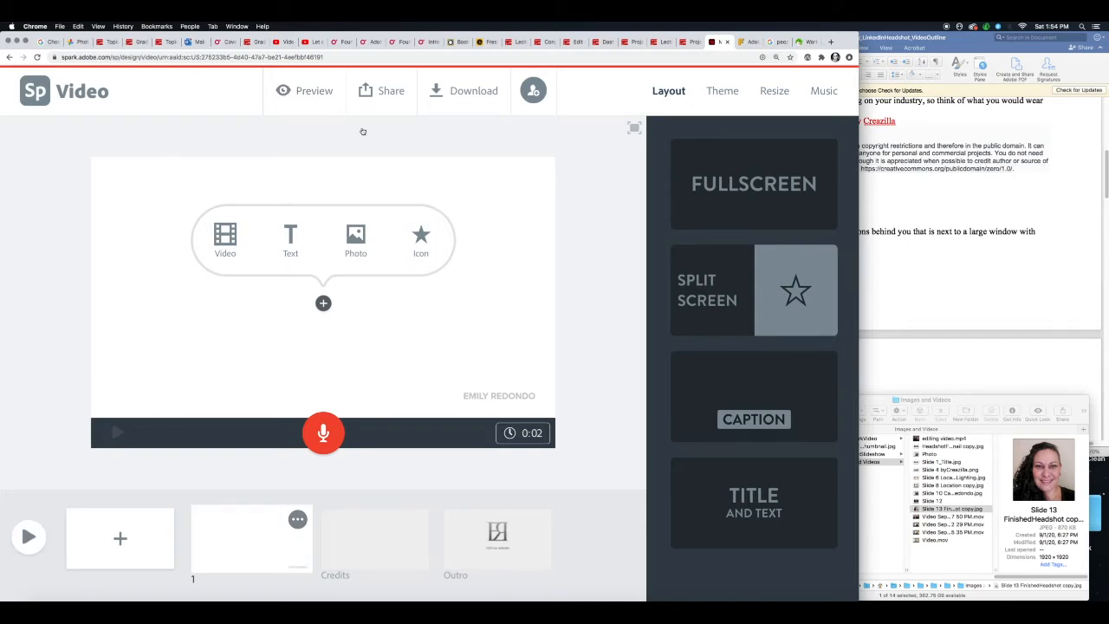
- Examine the project's publishing options and its collaborator invitation dialog, closing both without publishing or inviting anyone
click(384, 92)
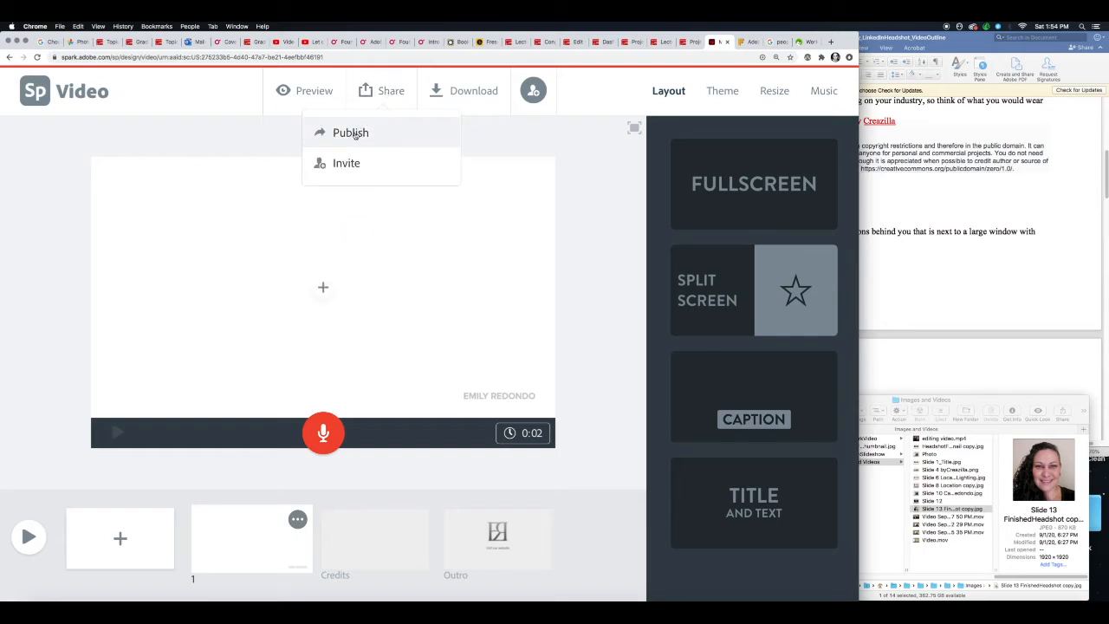
click(357, 134)
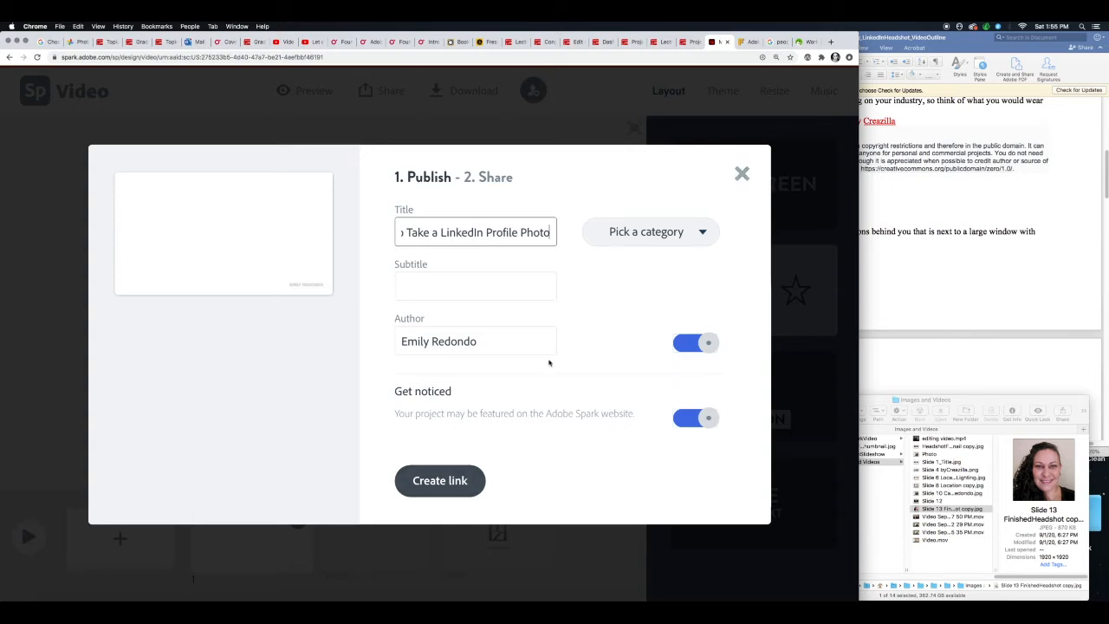
click(742, 173)
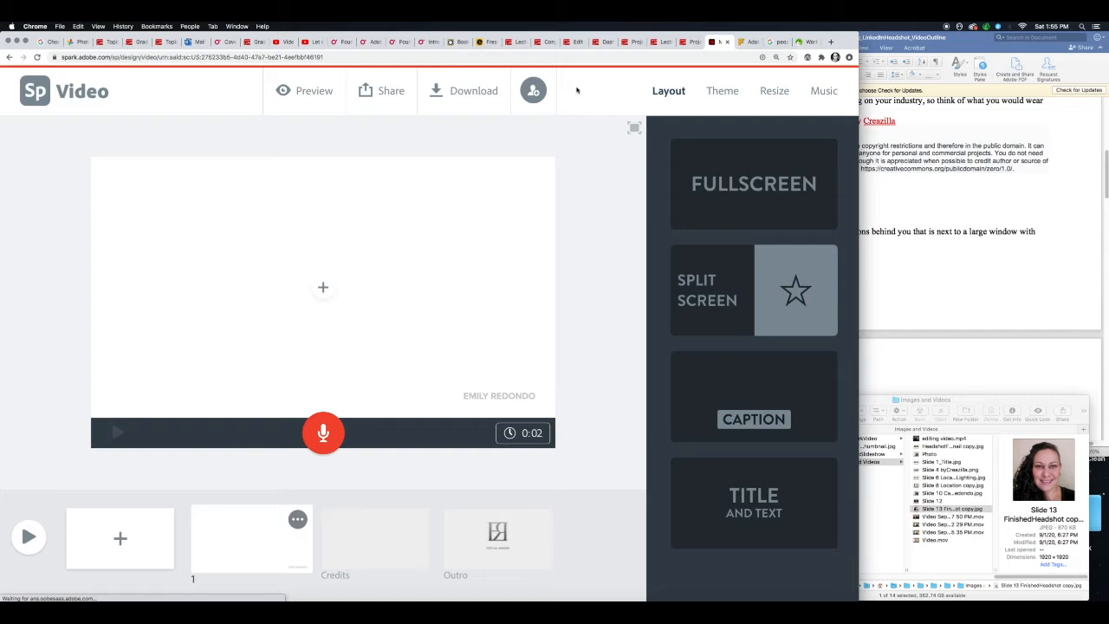
click(534, 92)
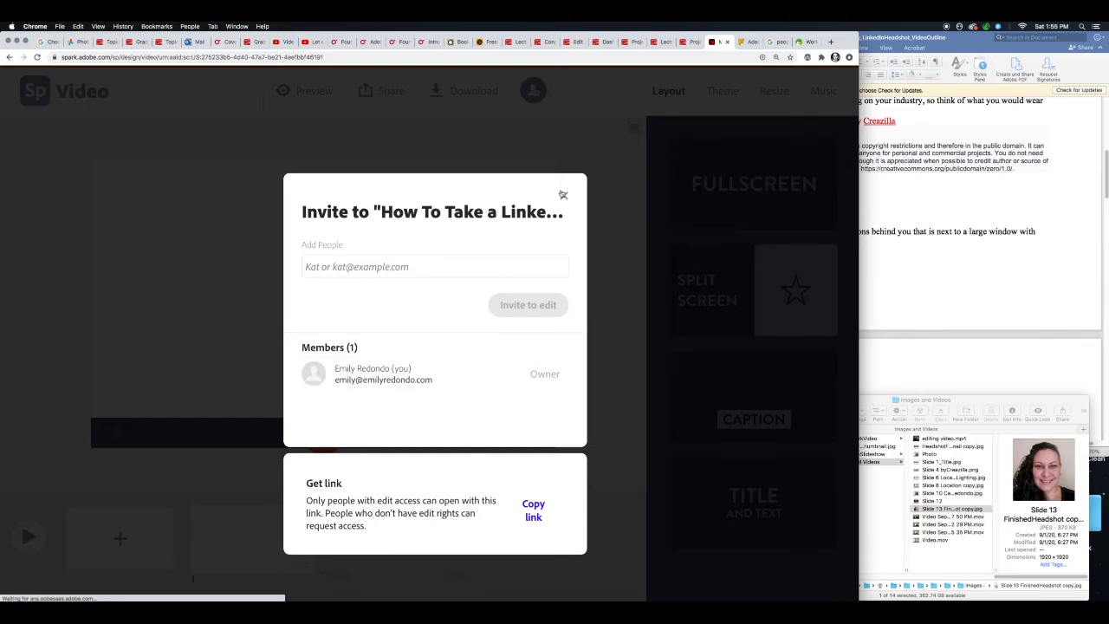
click(564, 197)
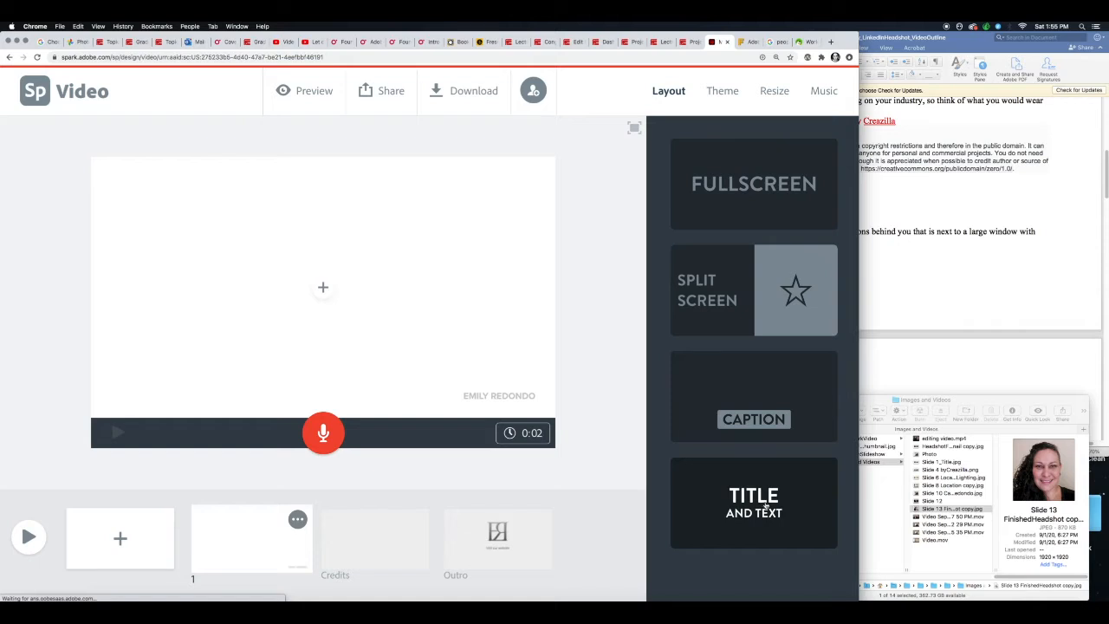
- Apply the Noir theme with its gray color variation to the video
click(730, 97)
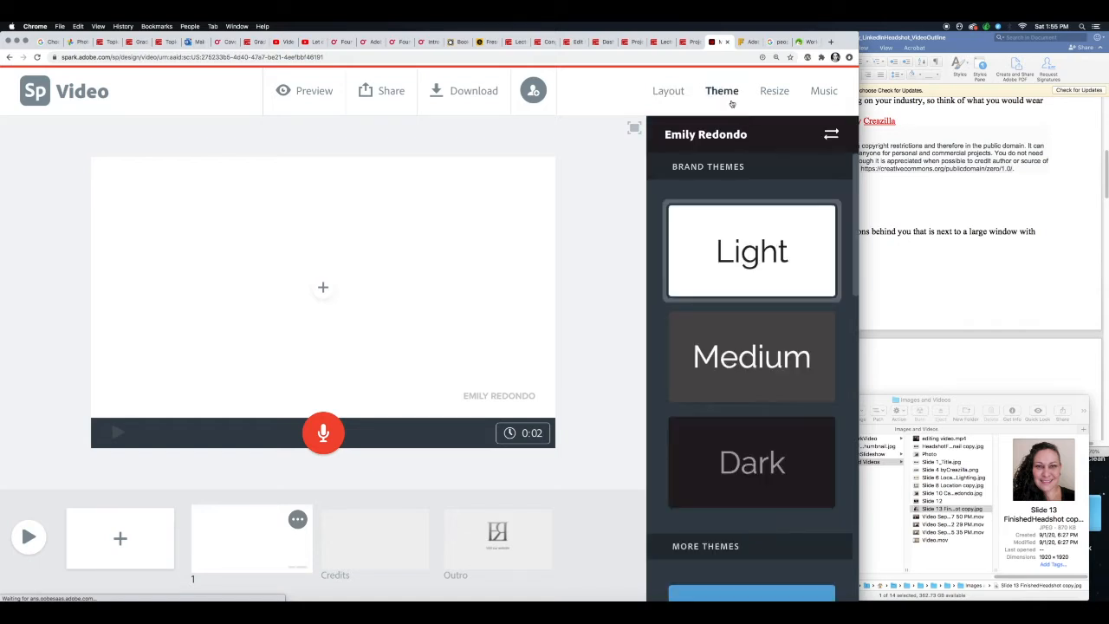
drag(855, 171, 845, 396)
click(729, 442)
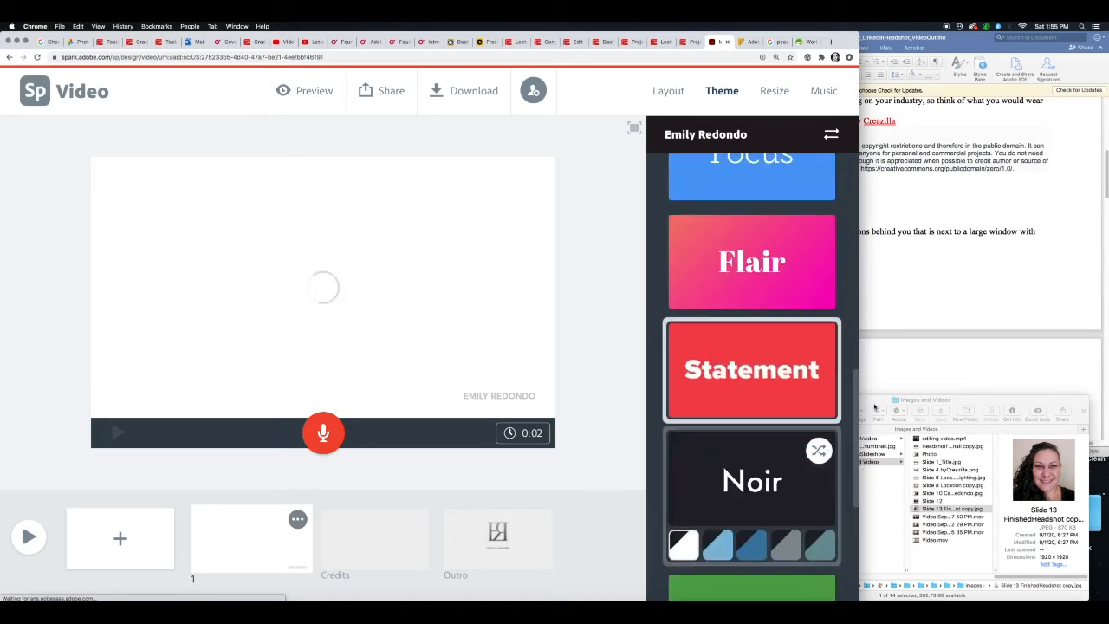
click(681, 544)
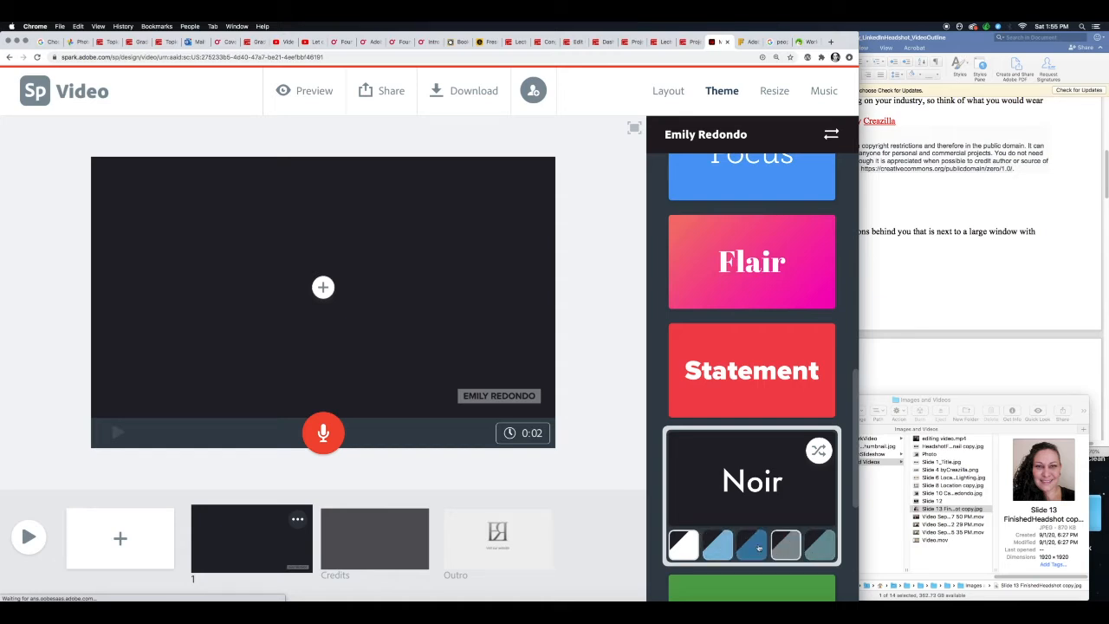
drag(856, 409, 854, 457)
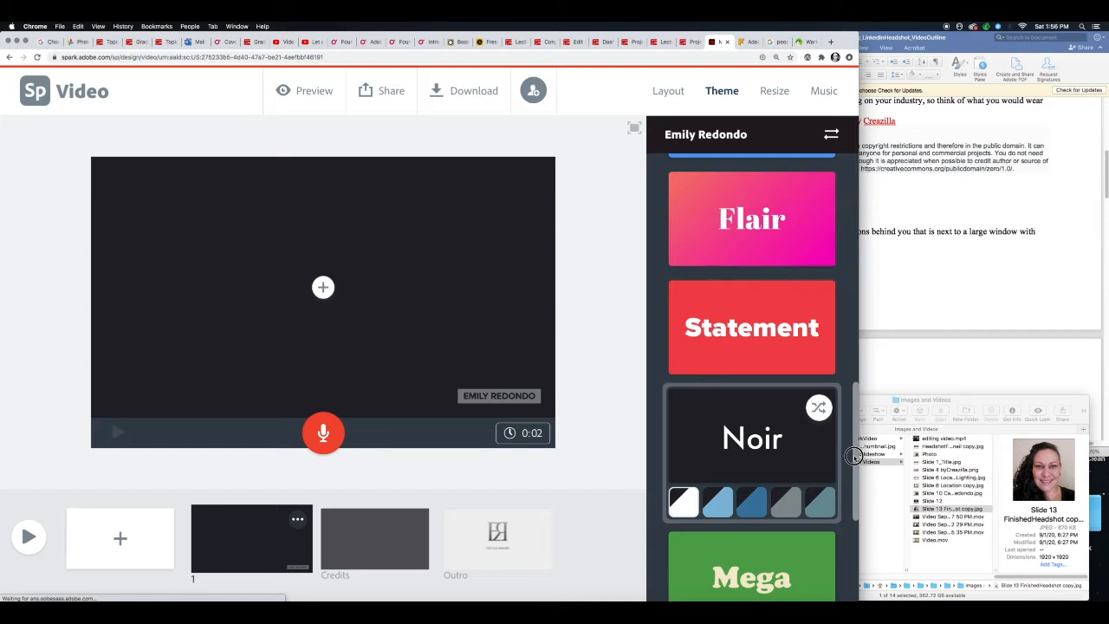
drag(854, 456, 855, 454)
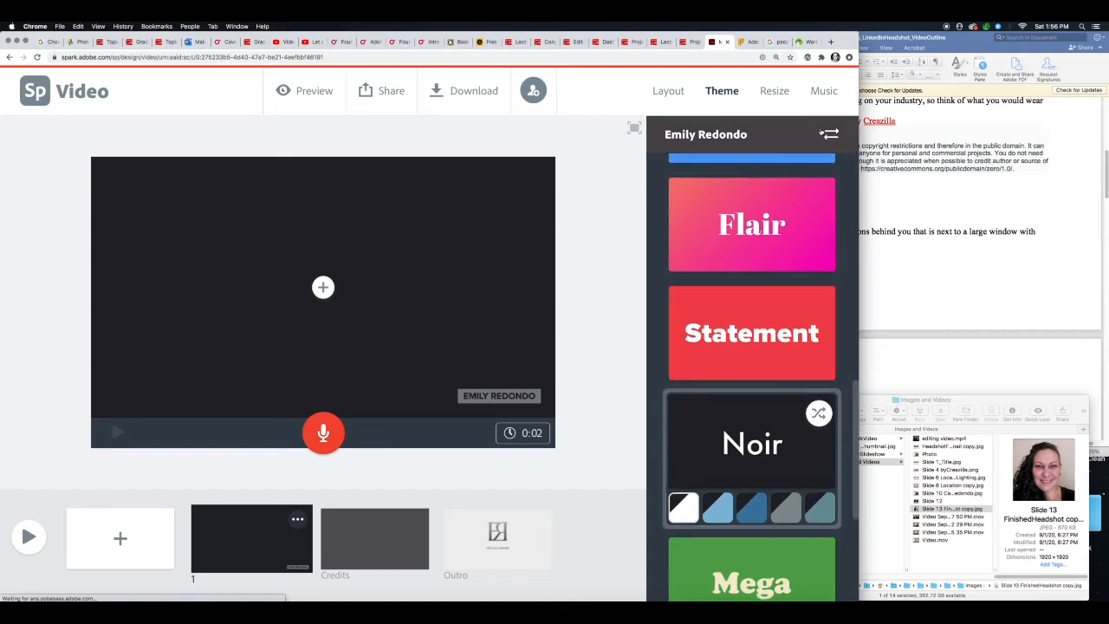
- Switch the video format to Square
click(773, 92)
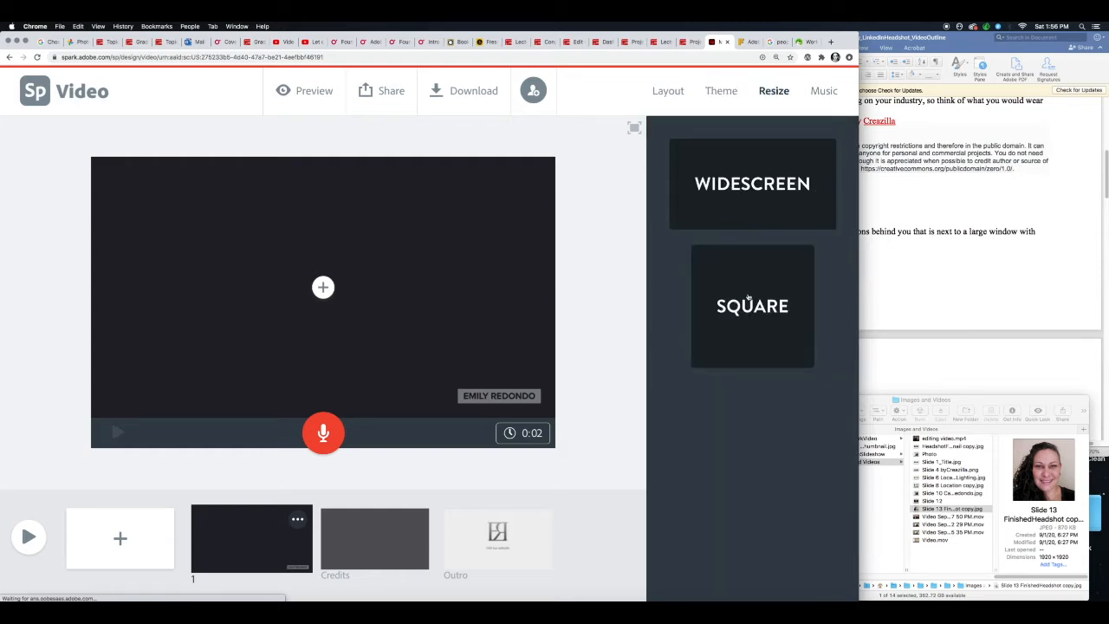
click(749, 304)
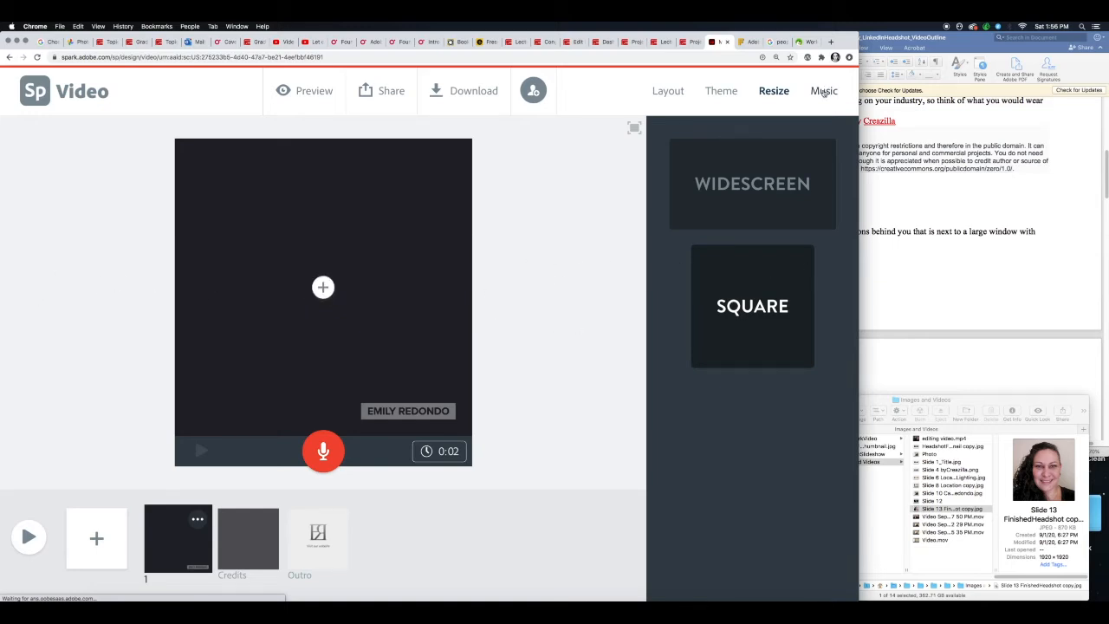
- Listen to samples of the Happy music tracks Leap Frog, Comfy Cotton and Highway
click(825, 91)
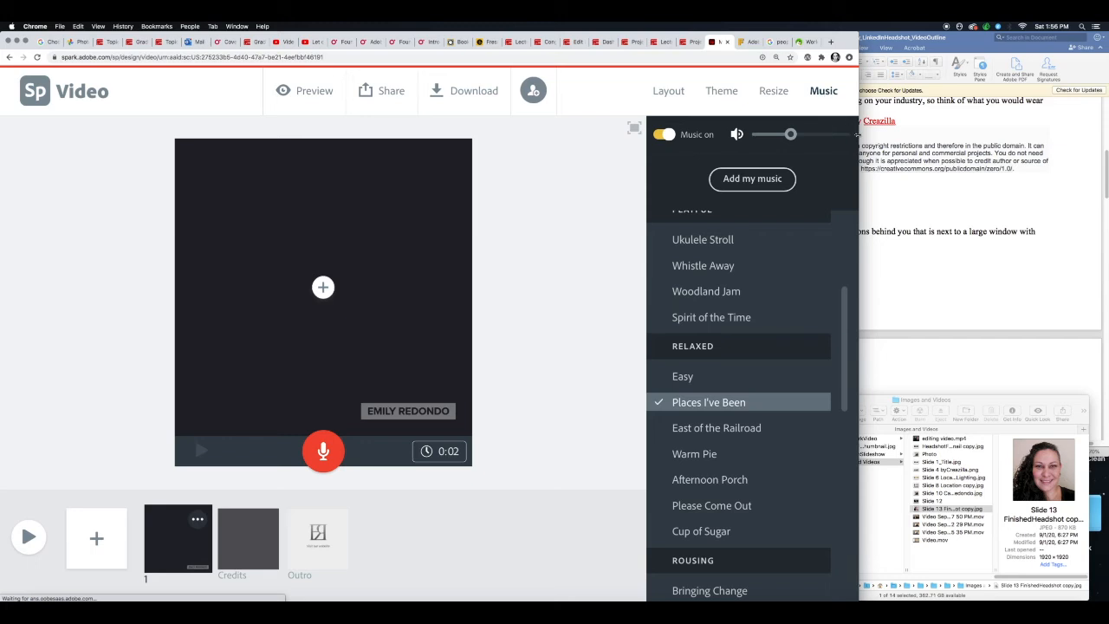
drag(843, 298, 843, 215)
click(660, 264)
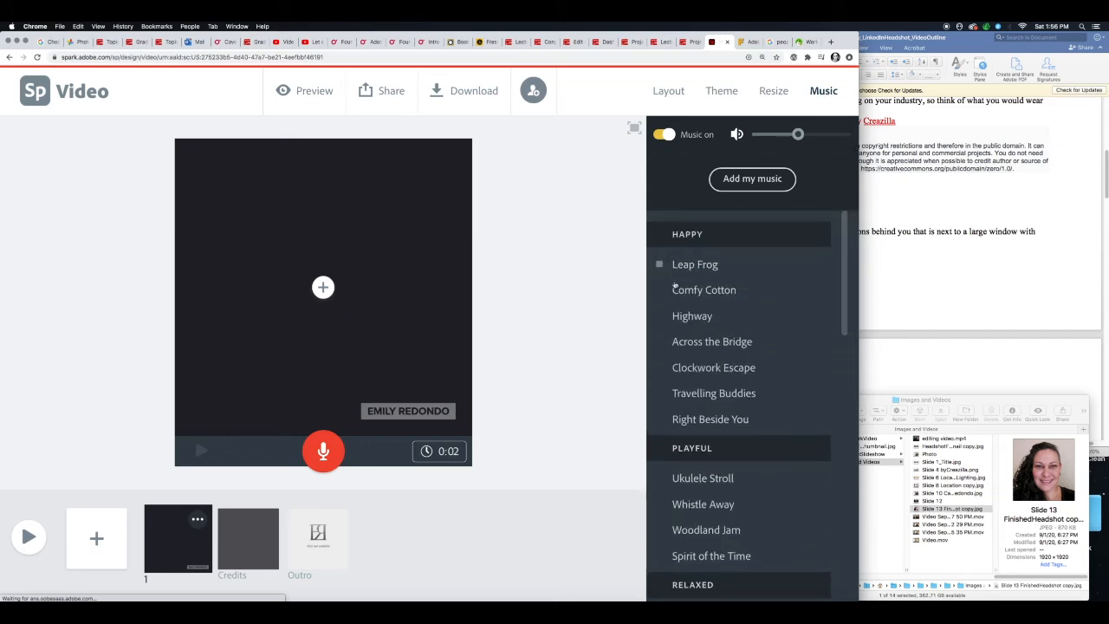
click(659, 290)
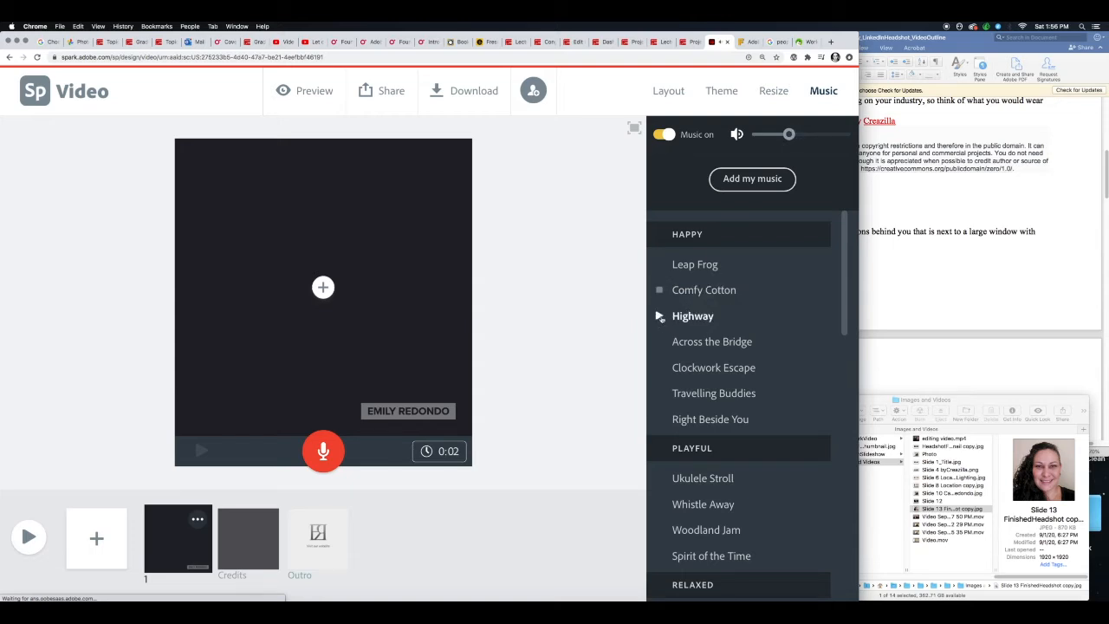
click(659, 316)
click(661, 317)
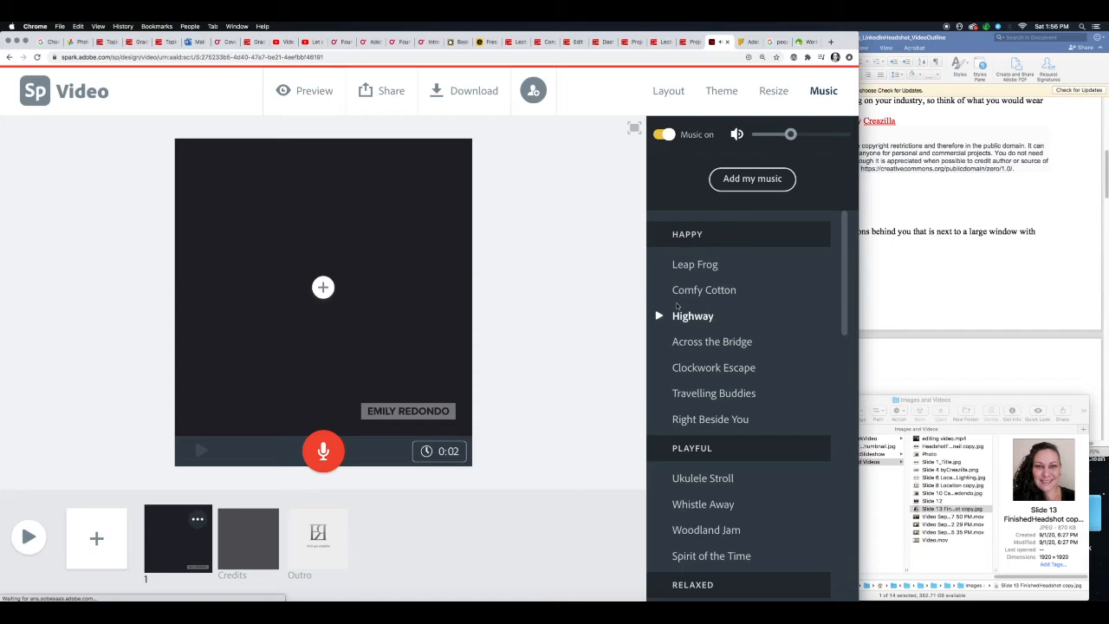
- Open the file chooser for adding custom music and cancel it, and slightly lower the music volume
click(776, 183)
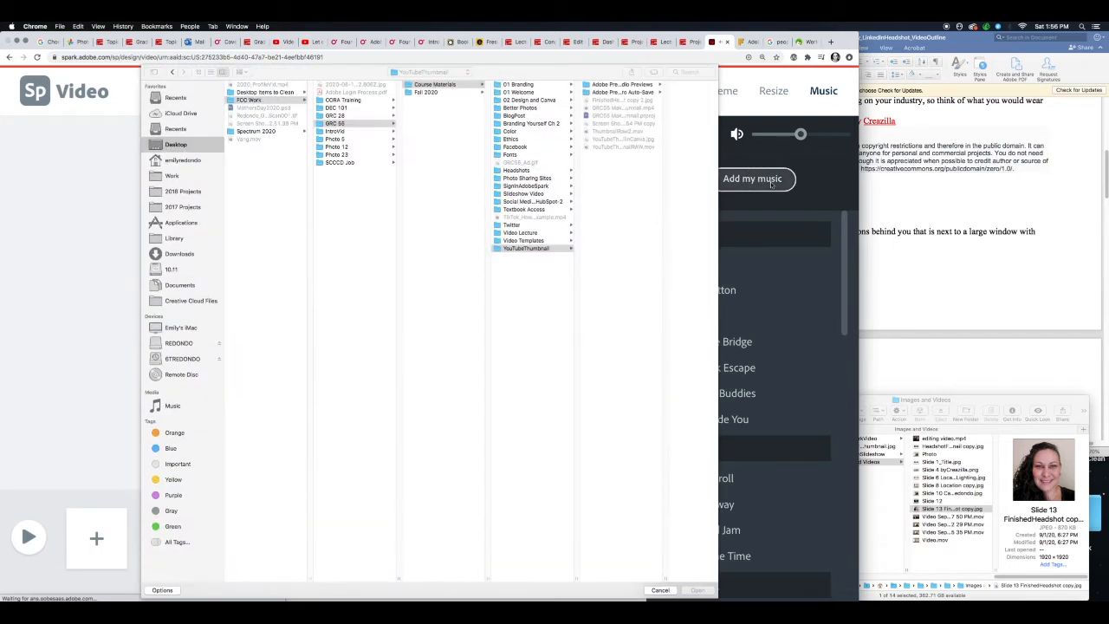
click(660, 591)
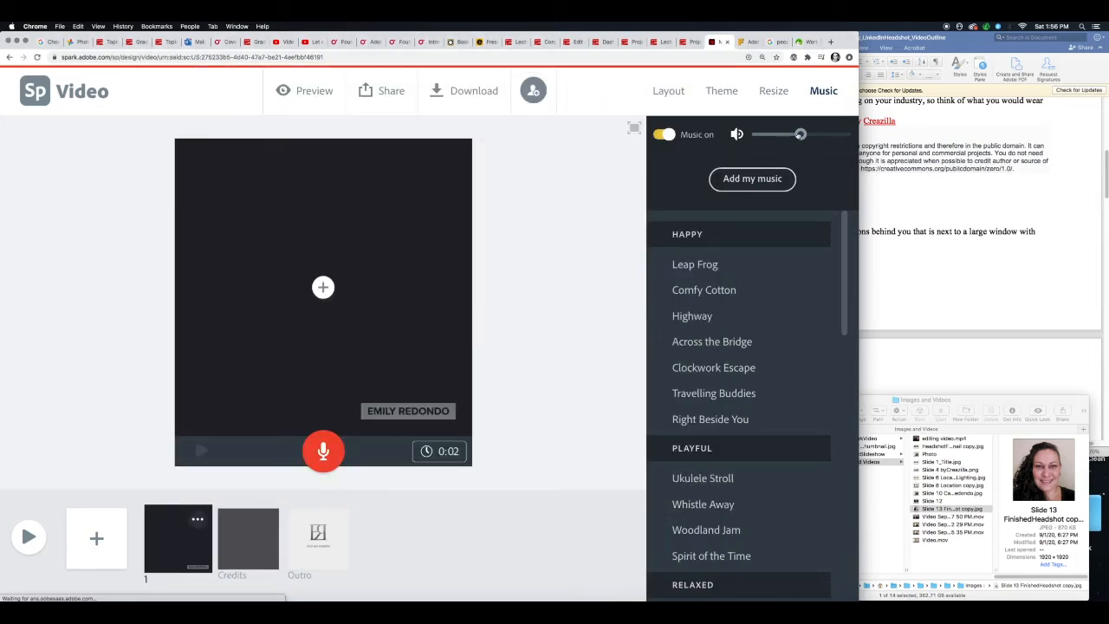
mouse_move(800, 134)
mouse_down()
mouse_move(757, 134)
mouse_move(840, 132)
mouse_move(784, 133)
mouse_move(796, 134)
mouse_up()
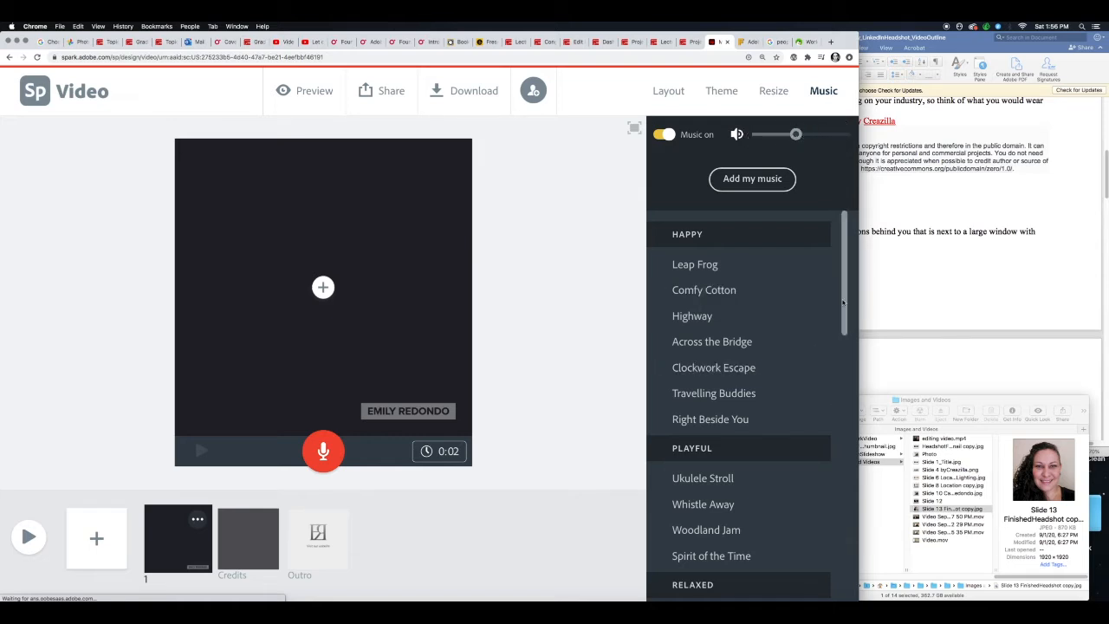
drag(843, 302, 855, 362)
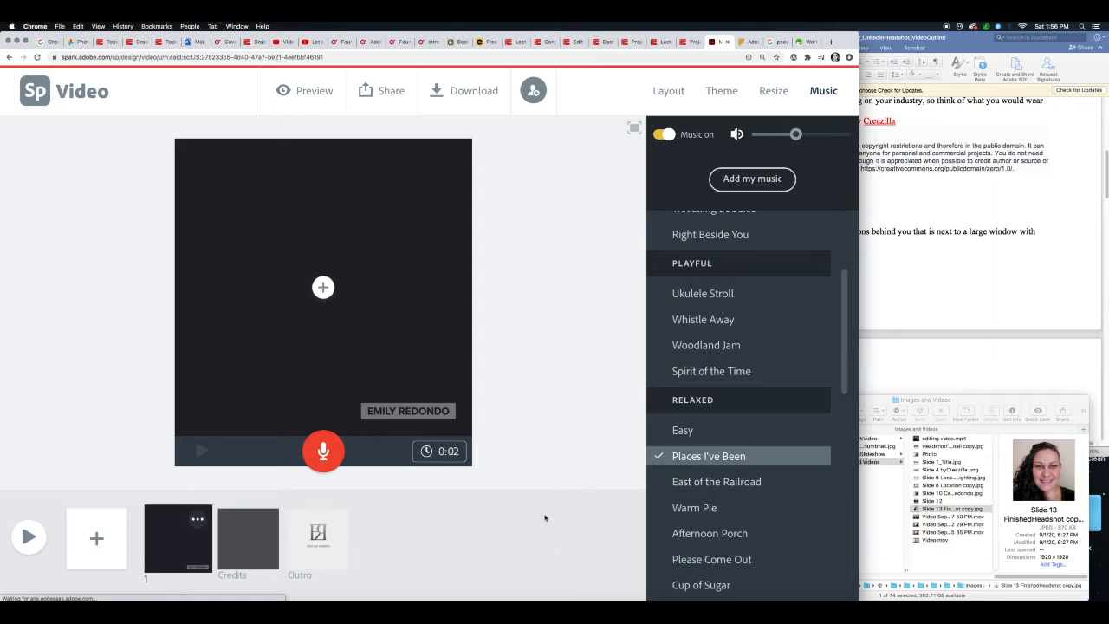
- Set the video format to Widescreen
click(778, 91)
click(774, 185)
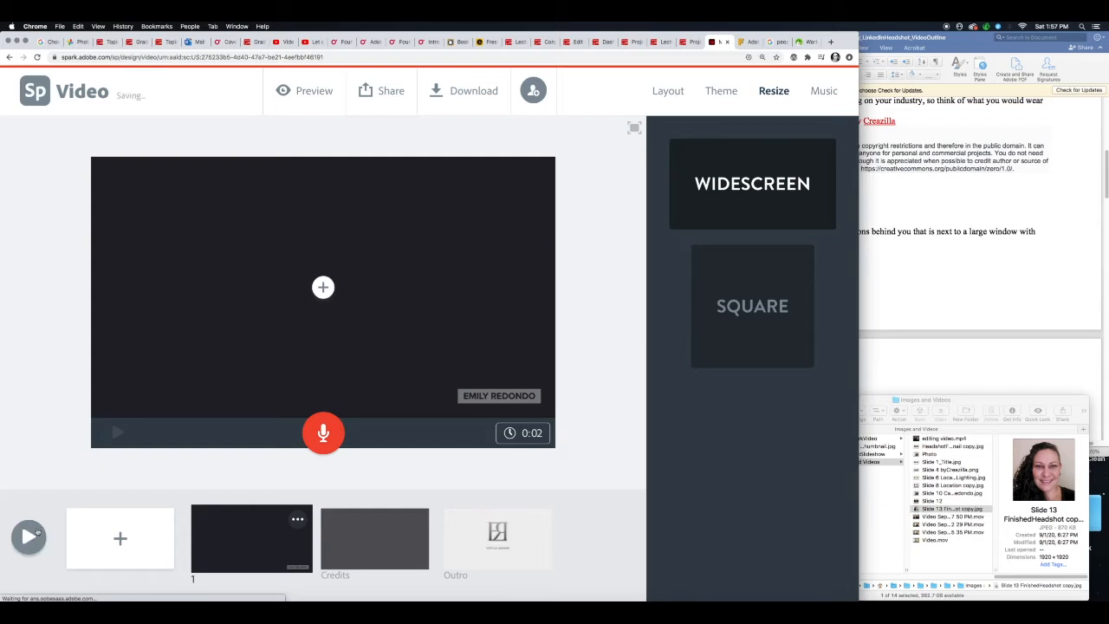
- Preview the whole video, close the preview, and look over the slides in the storyboard
click(31, 535)
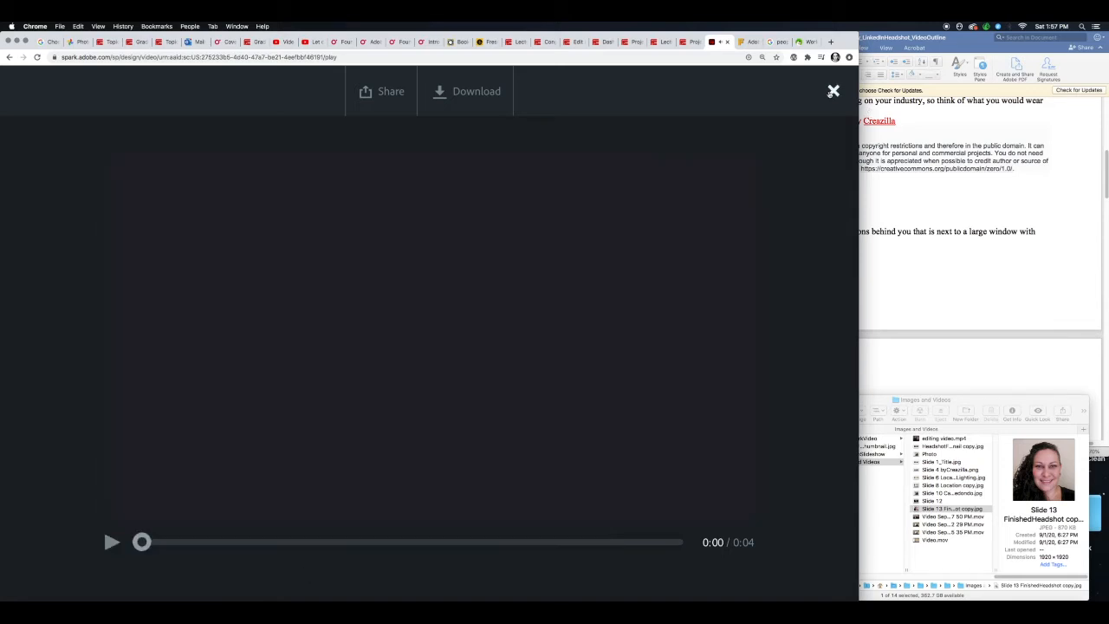
click(833, 92)
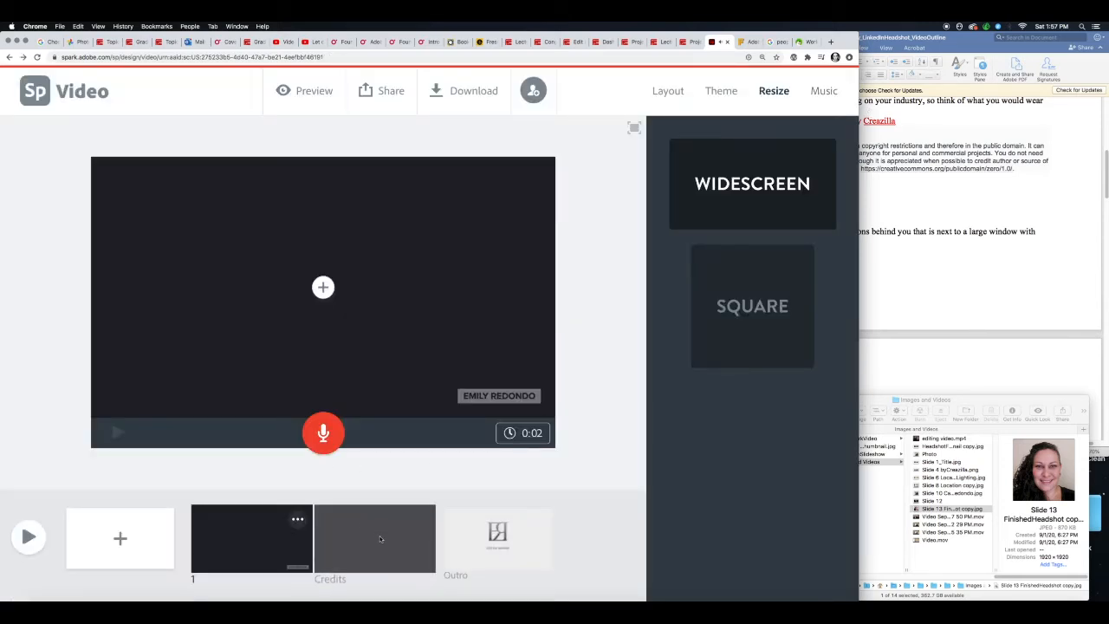
click(262, 537)
mouse_move(263, 537)
mouse_down()
mouse_move(474, 532)
mouse_move(274, 535)
mouse_move(416, 537)
mouse_move(407, 544)
mouse_move(259, 532)
mouse_up()
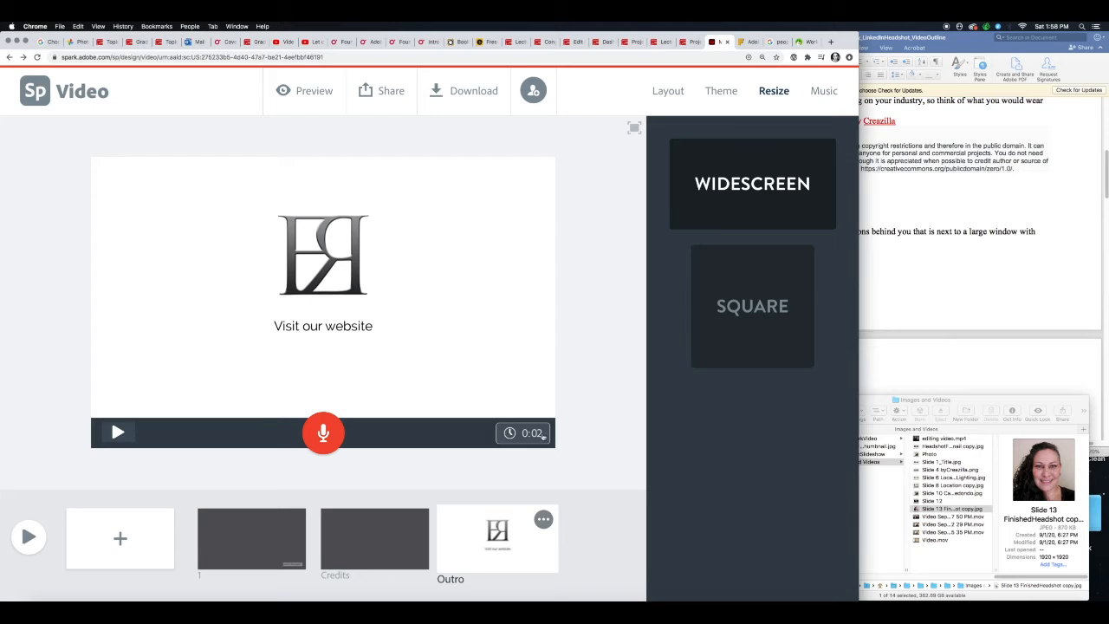
- Look over slide 1 and set the Credits slide's duration to 4 seconds
click(388, 544)
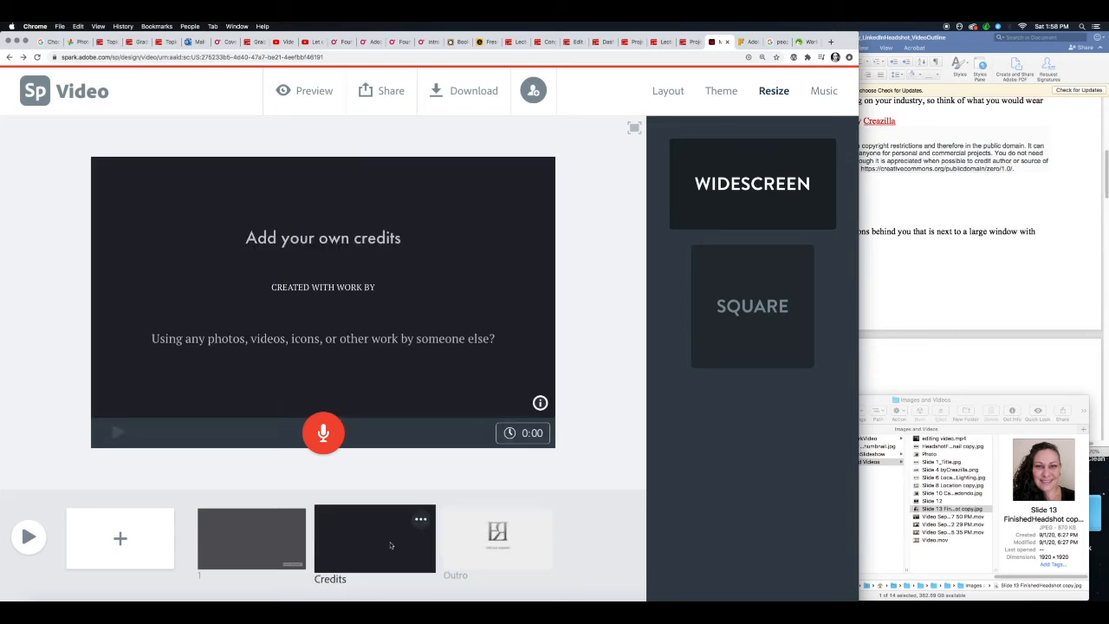
click(290, 546)
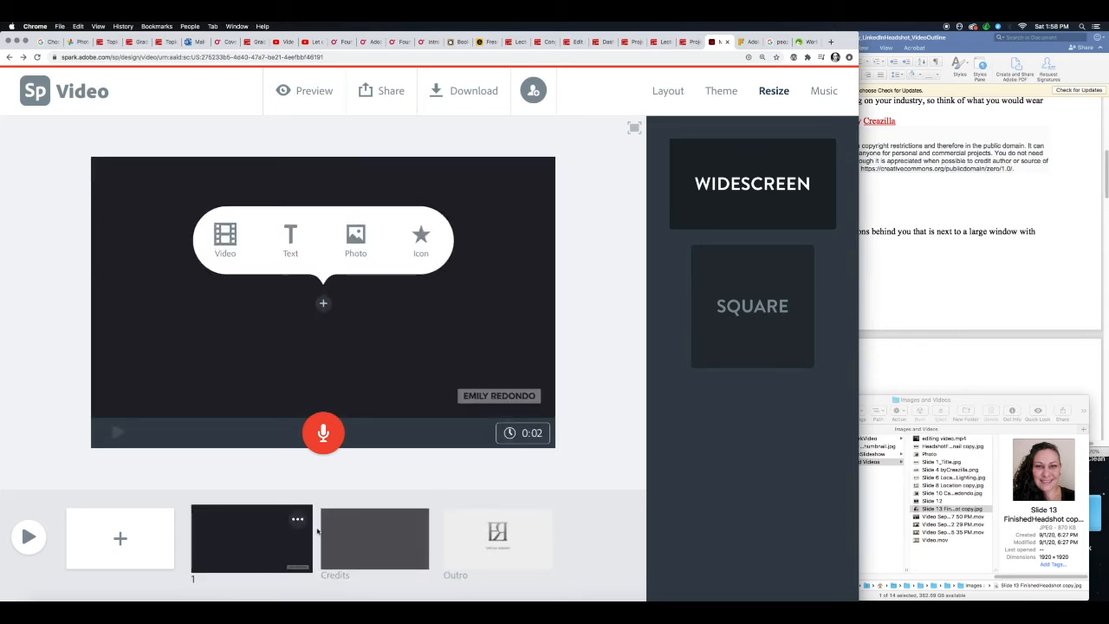
click(379, 542)
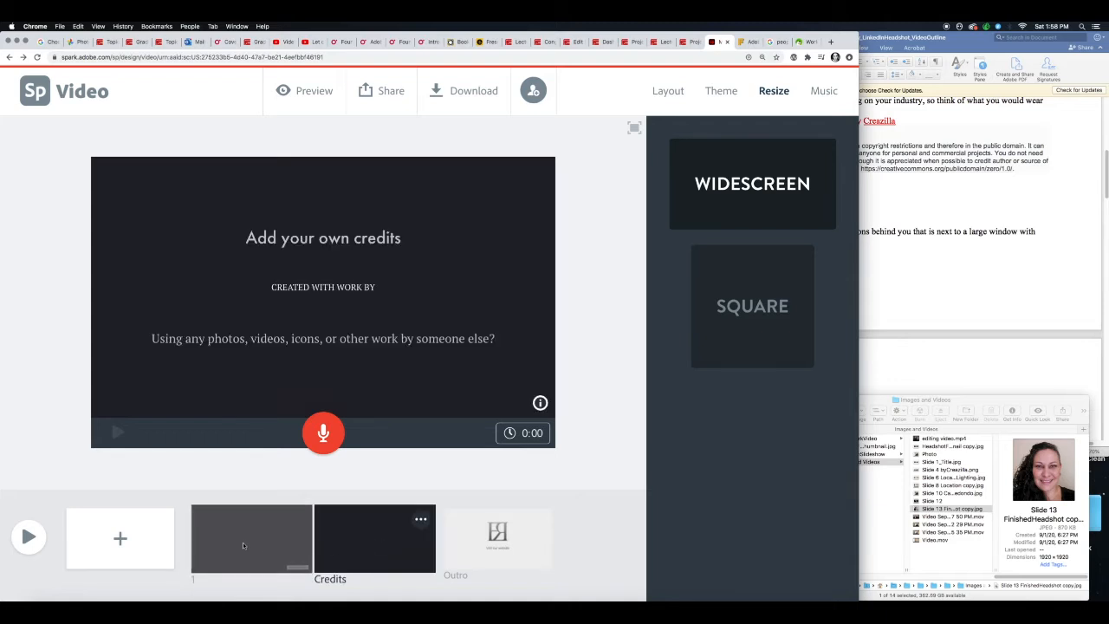
click(522, 439)
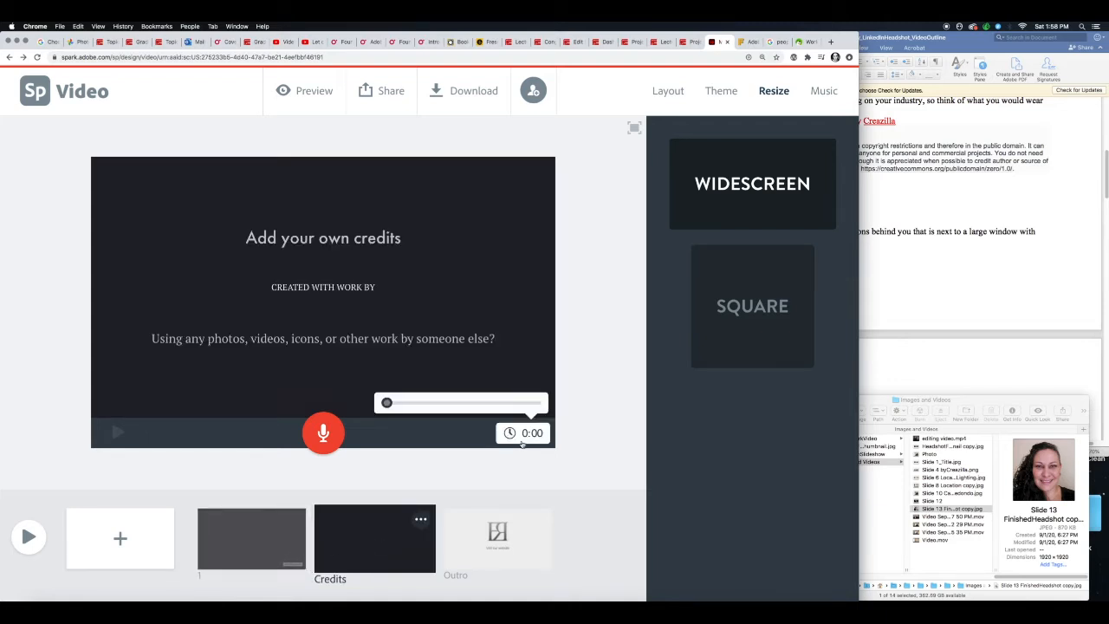
drag(387, 403, 404, 403)
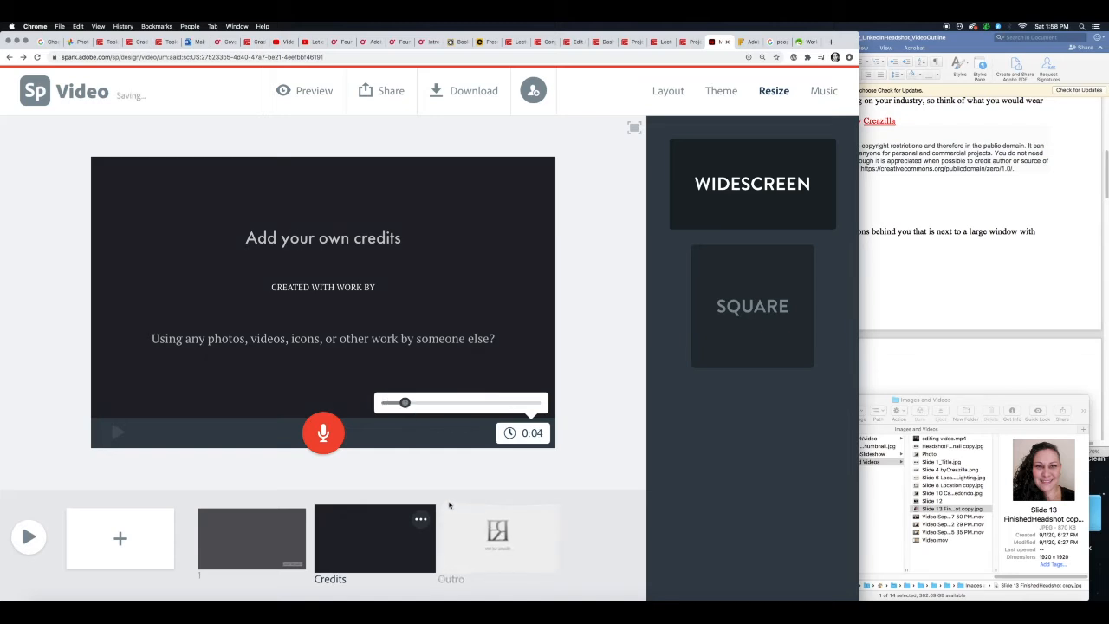
- View the options available for slide 1, close them, and add a blank slide after it
click(284, 528)
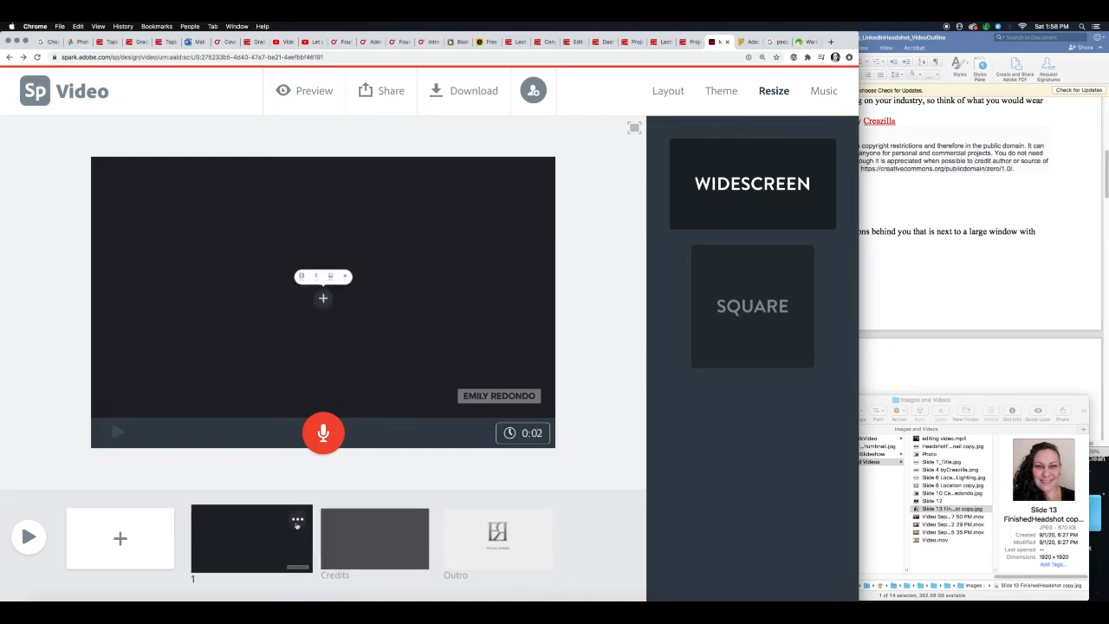
click(302, 522)
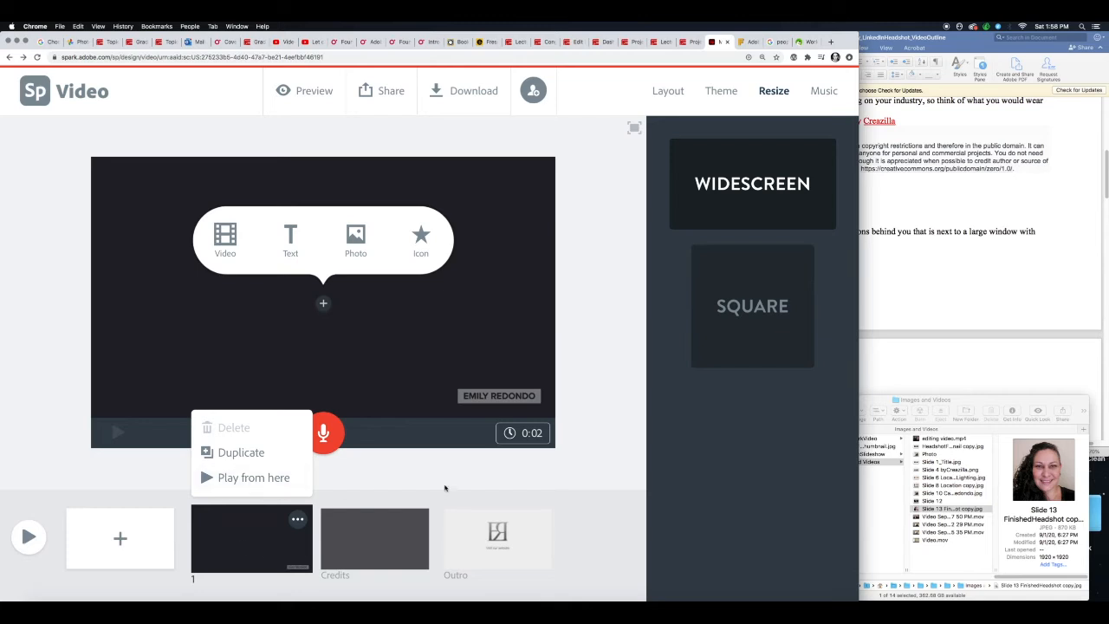
click(439, 490)
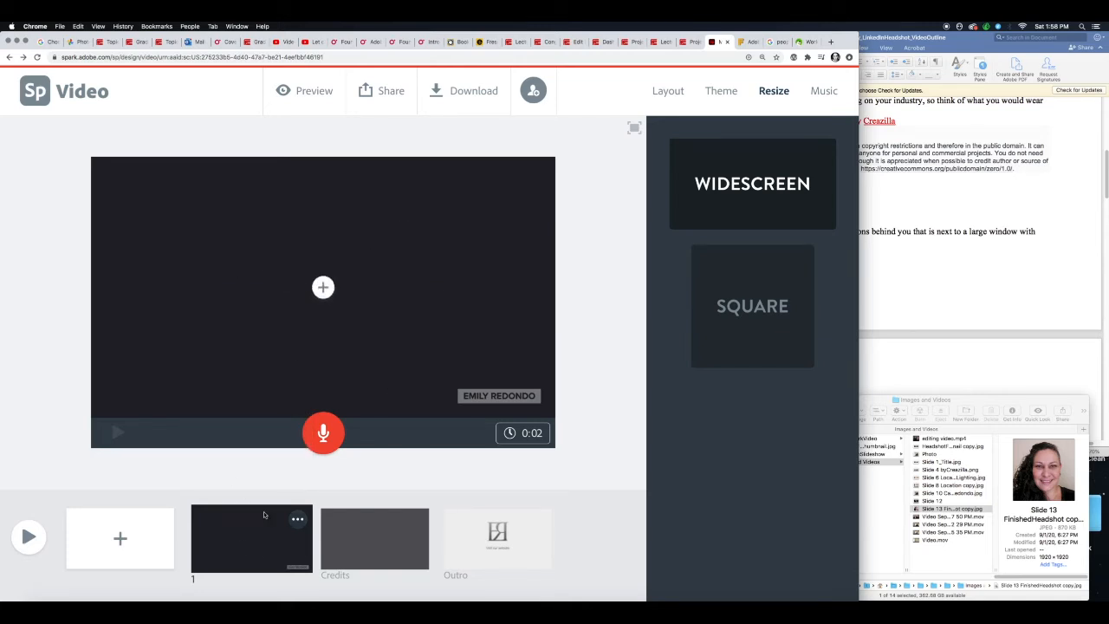
click(121, 539)
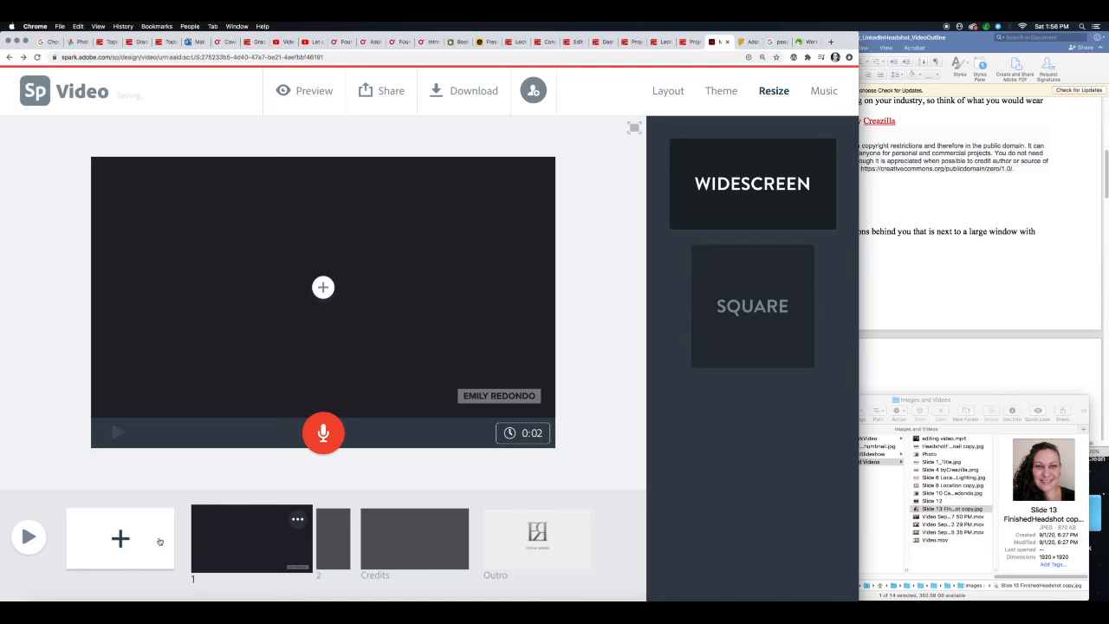
- View the photo sources available for slide 1, and open the video file chooser and cancel it
click(251, 542)
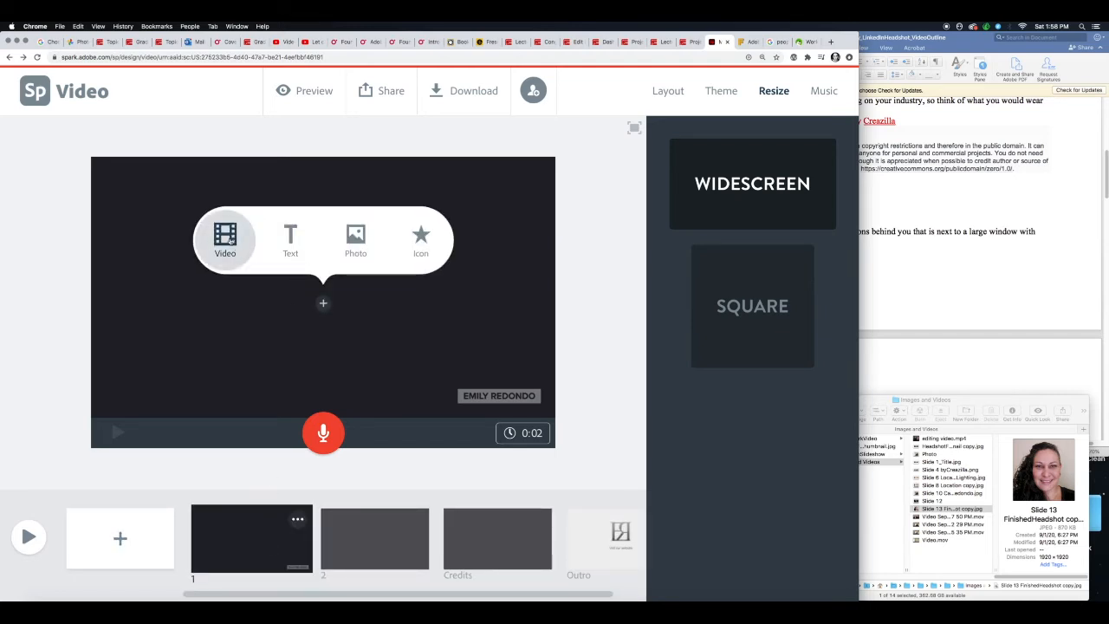
click(356, 242)
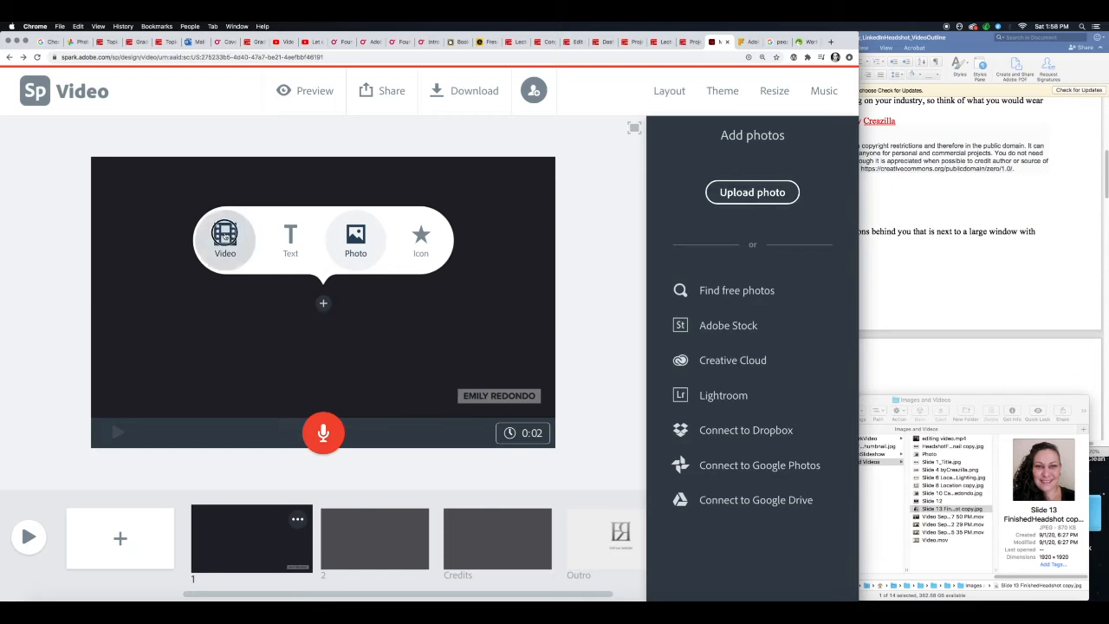
click(226, 248)
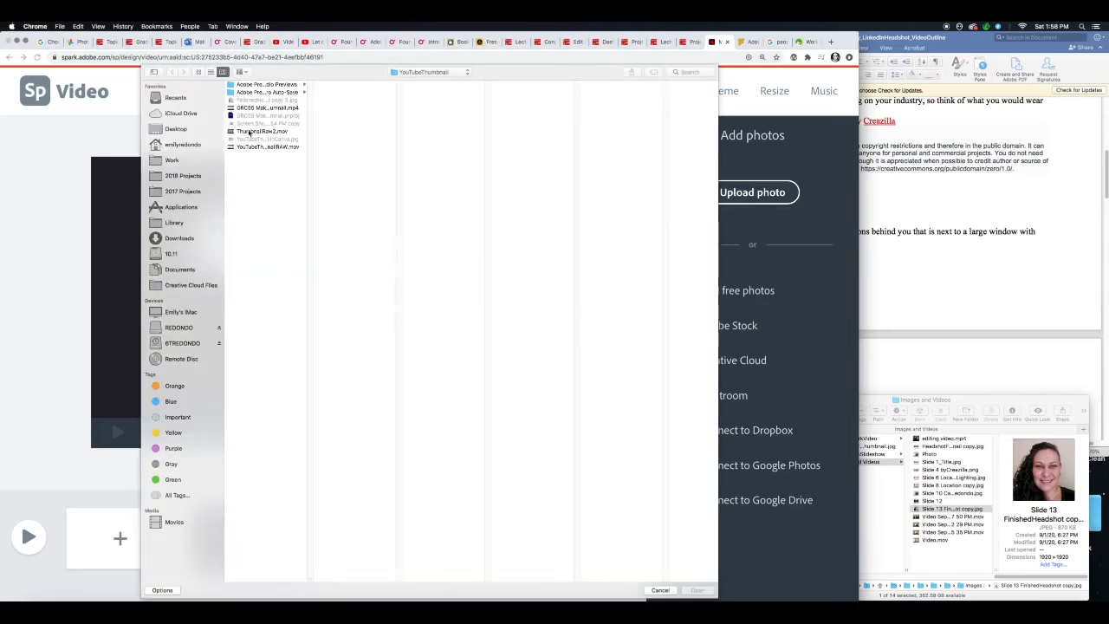
click(660, 590)
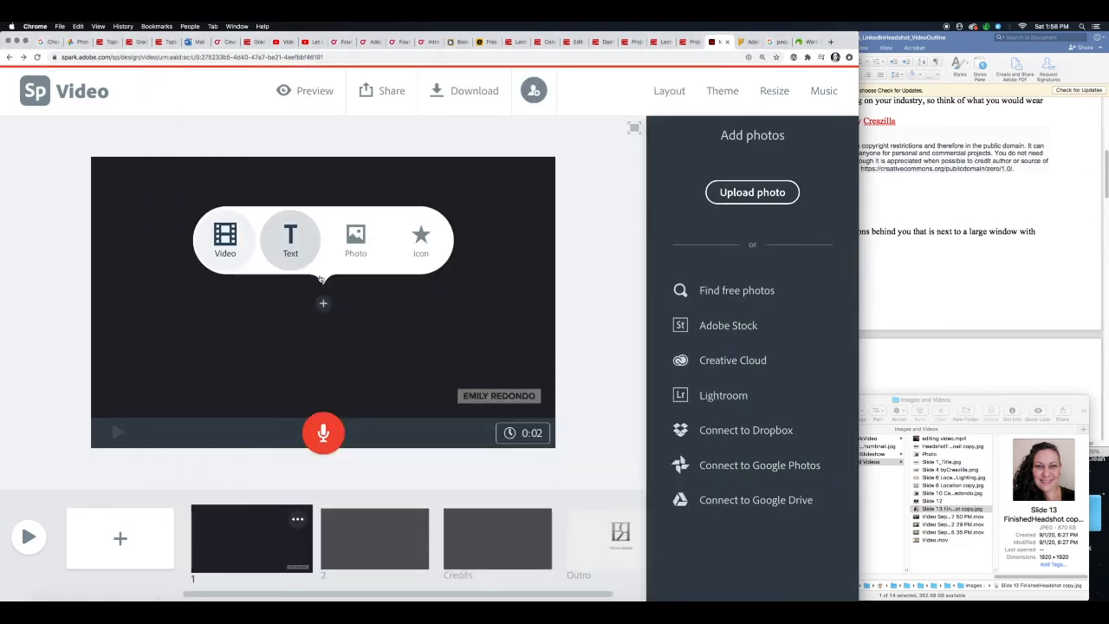
- Try an empty text box and the Split Screen, Caption, and Title and Text layouts on slide 1
click(290, 241)
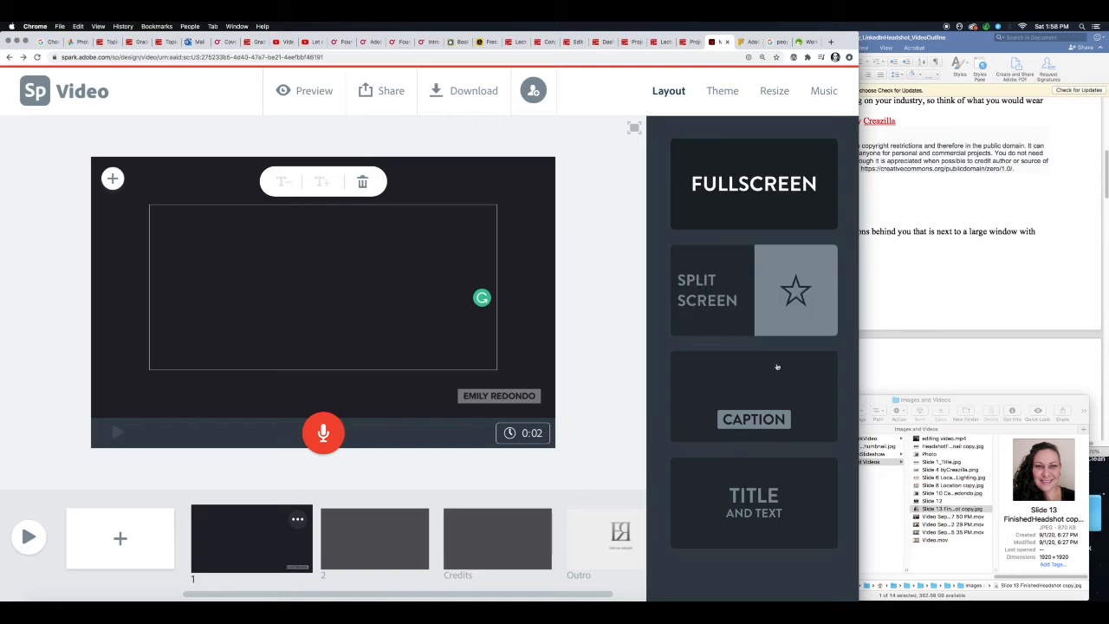
click(722, 290)
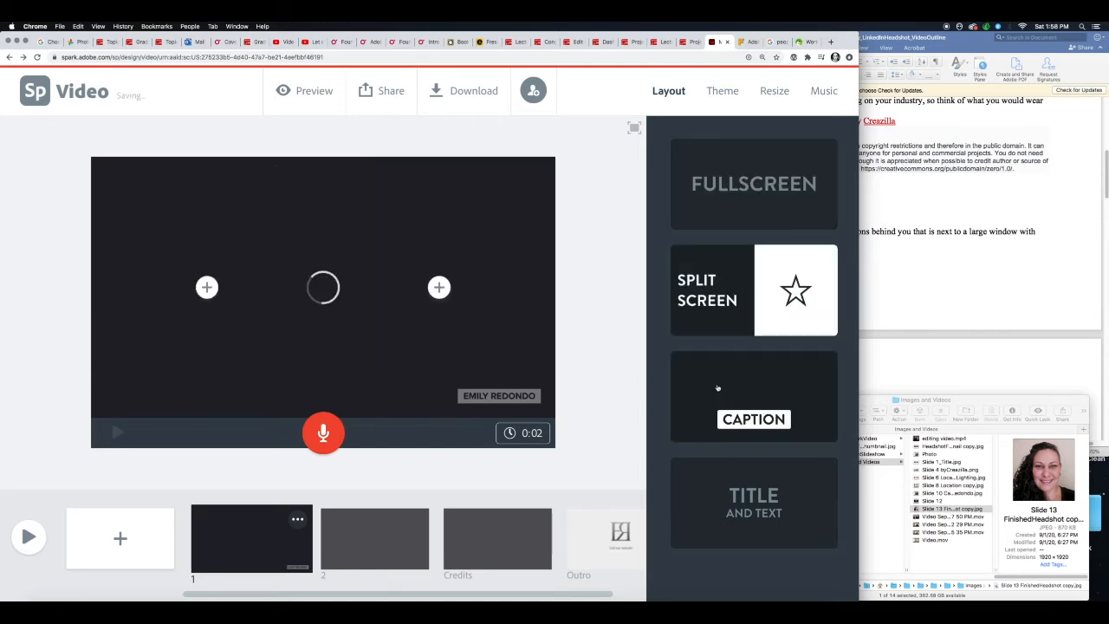
click(720, 405)
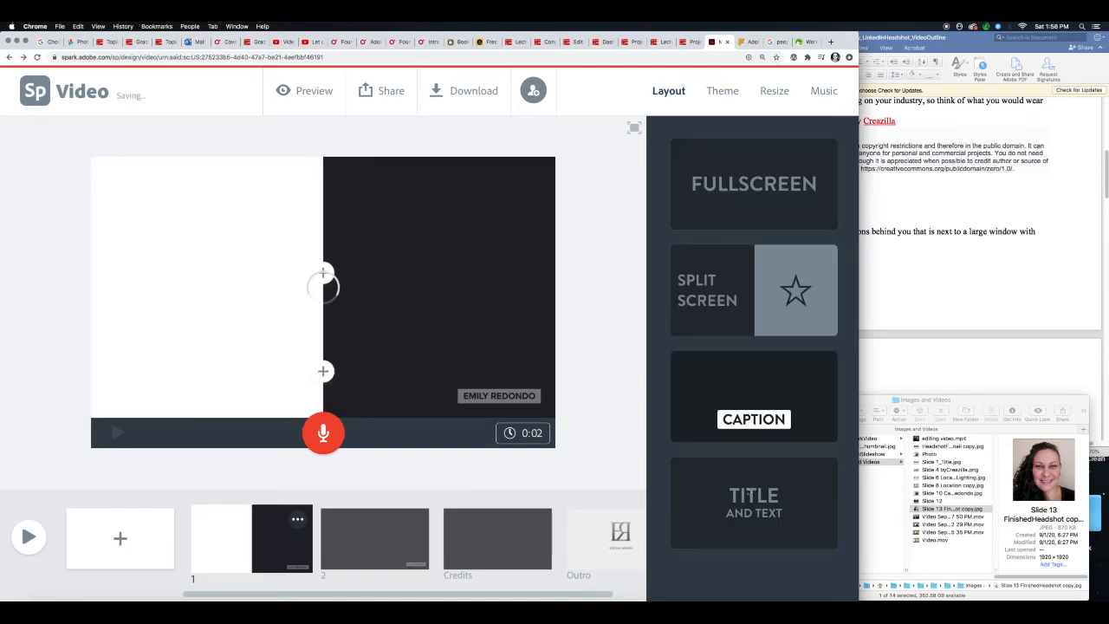
click(732, 512)
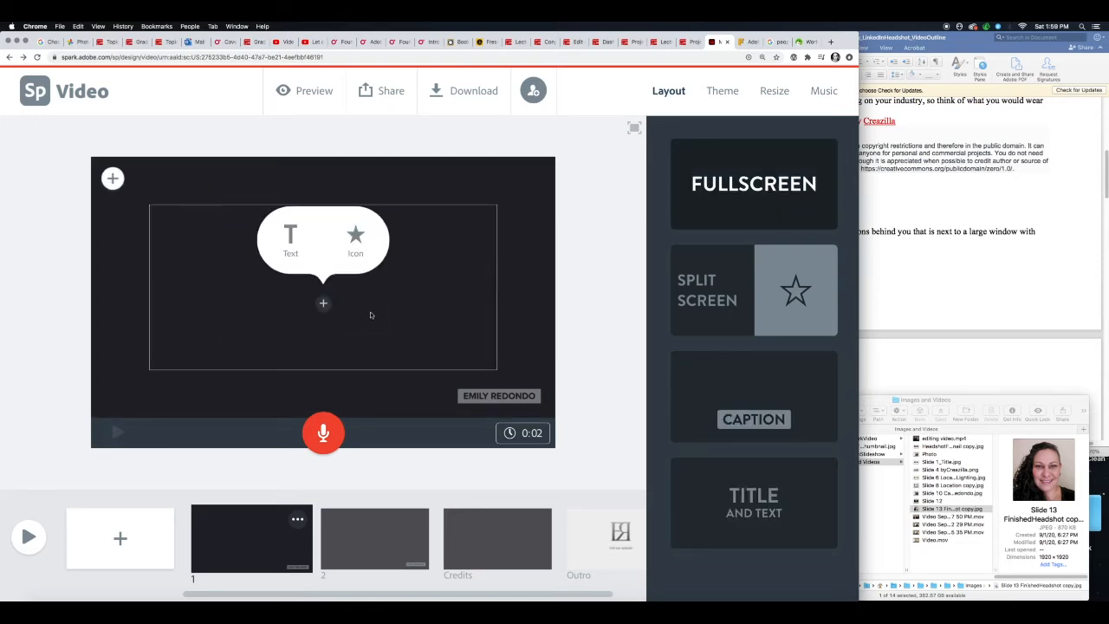
click(289, 243)
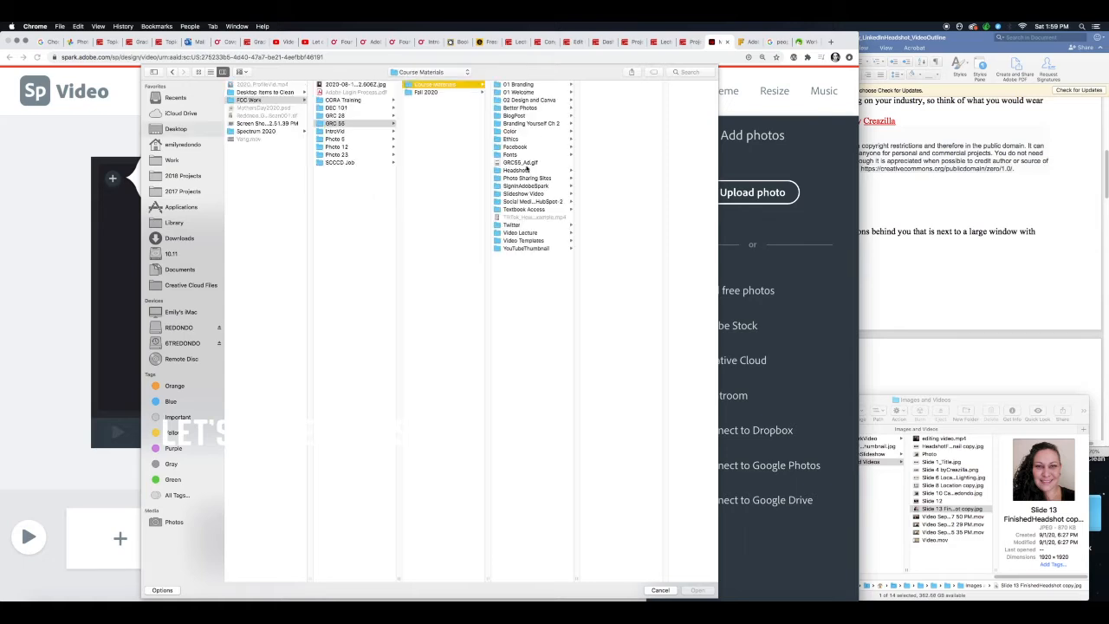
- Upload the title photo from the Slideshow Video folder to slide 1
click(523, 193)
click(579, 107)
double_click(665, 108)
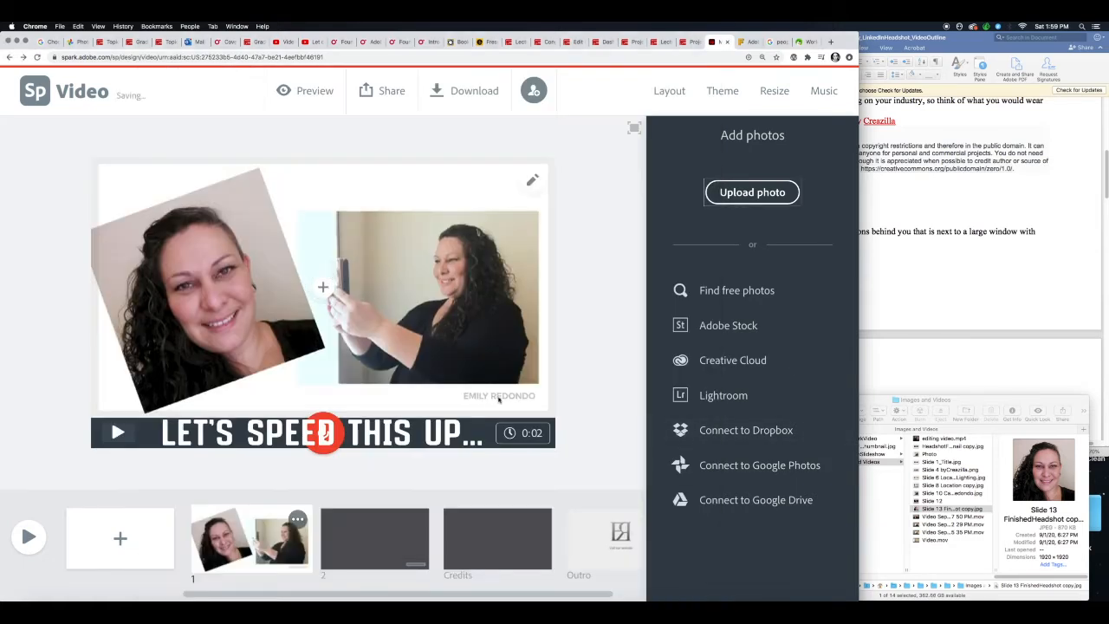
- Turn off the name stamp and apply the Title and Text layout to slide 1
click(504, 397)
click(817, 195)
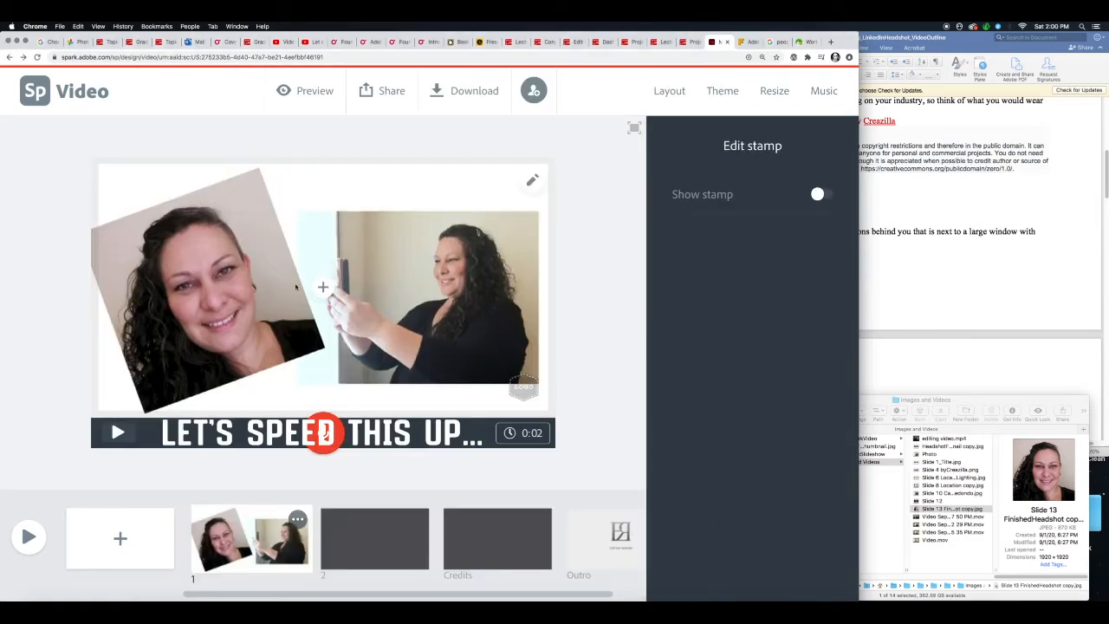
click(680, 92)
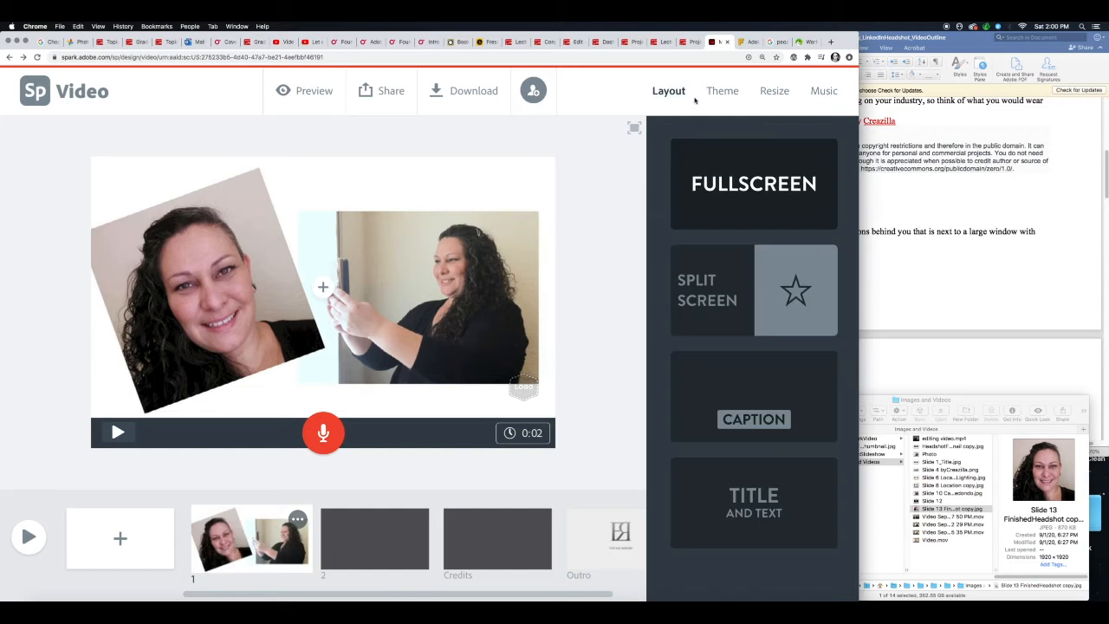
click(748, 497)
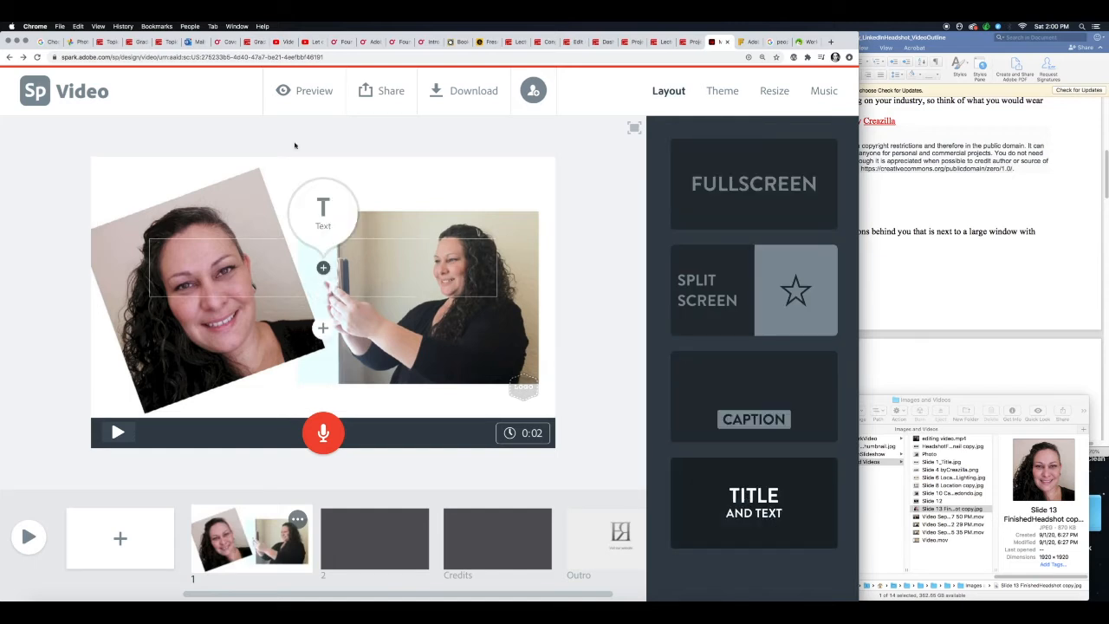
- Copy "How-To: Take a Headshot For Your LinkedIn Profile Using Only Your Phone!" from the Word outline into slide 1's title in Adobe Spark
click(985, 291)
scroll(833, 127, up, 10)
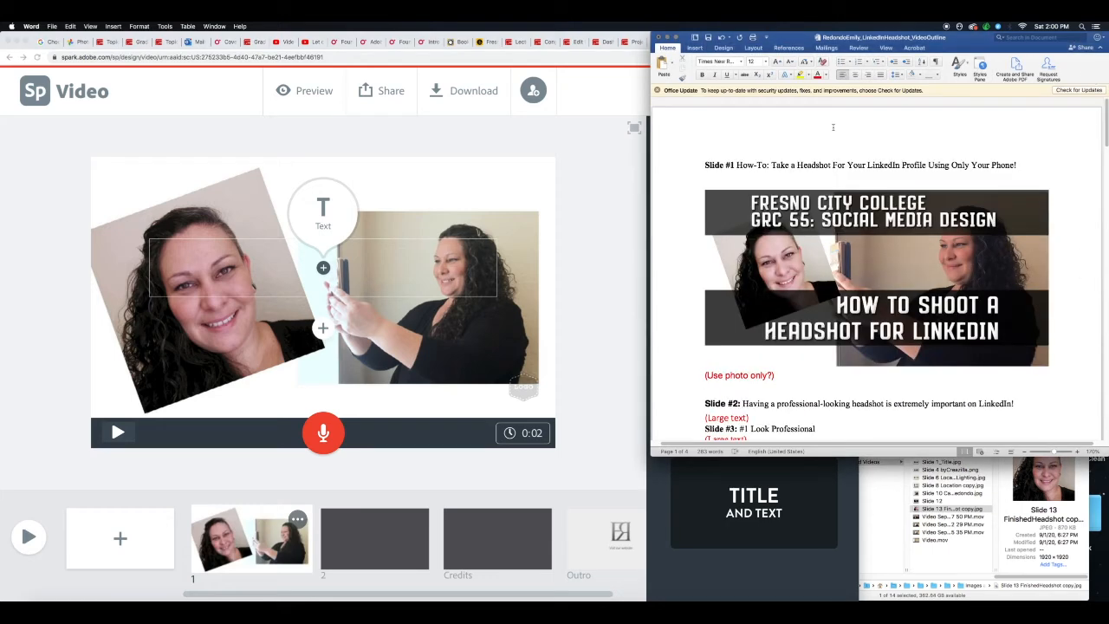
drag(738, 165, 1023, 165)
key(super+c)
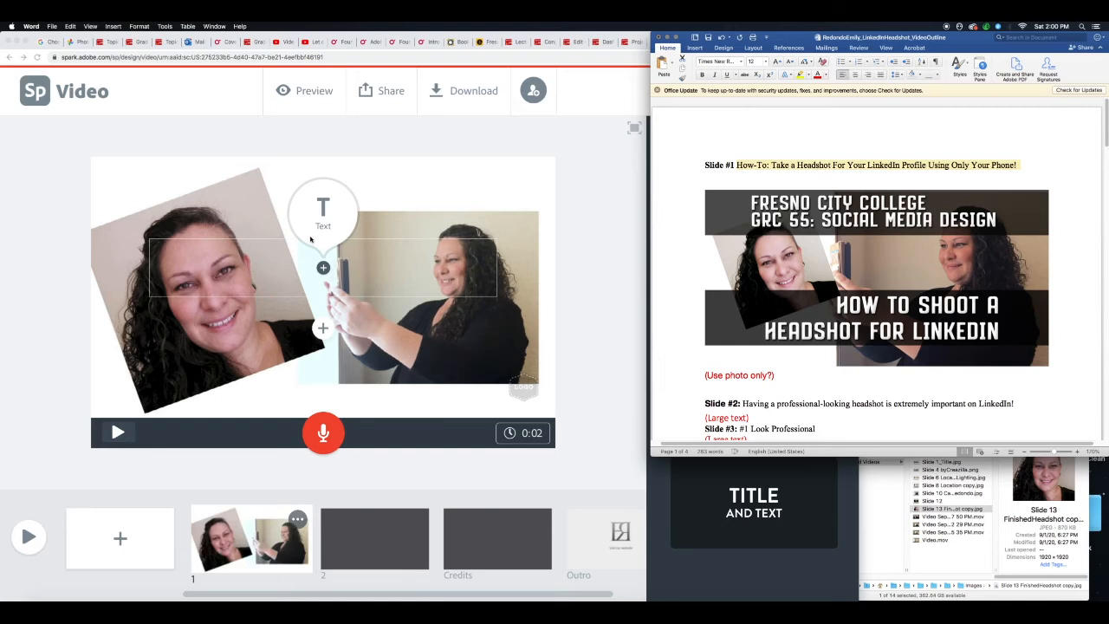
click(323, 268)
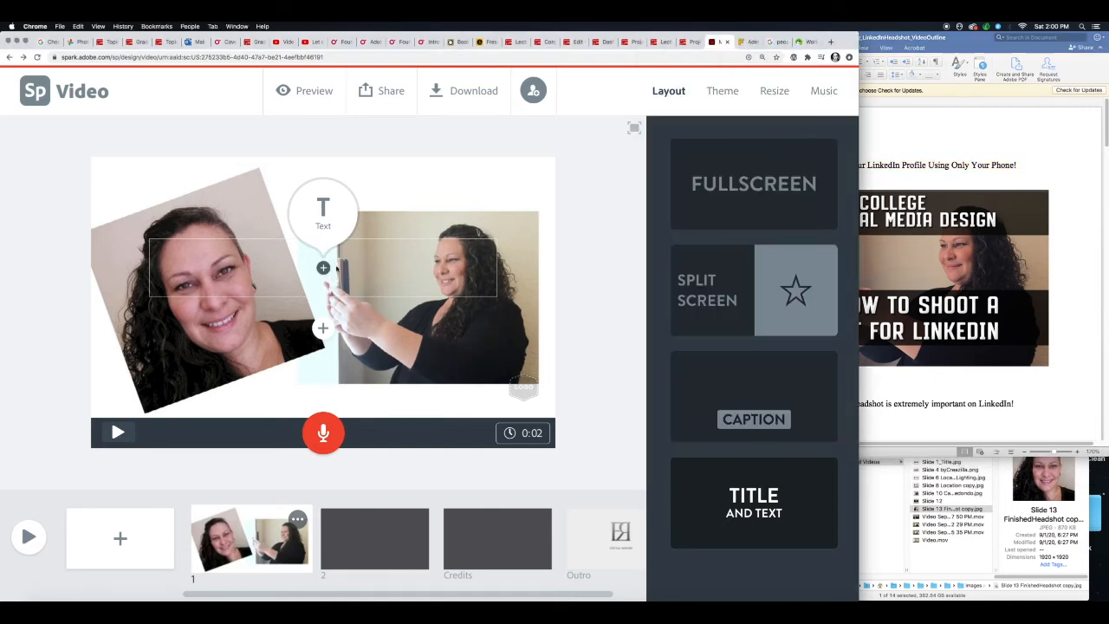
click(325, 218)
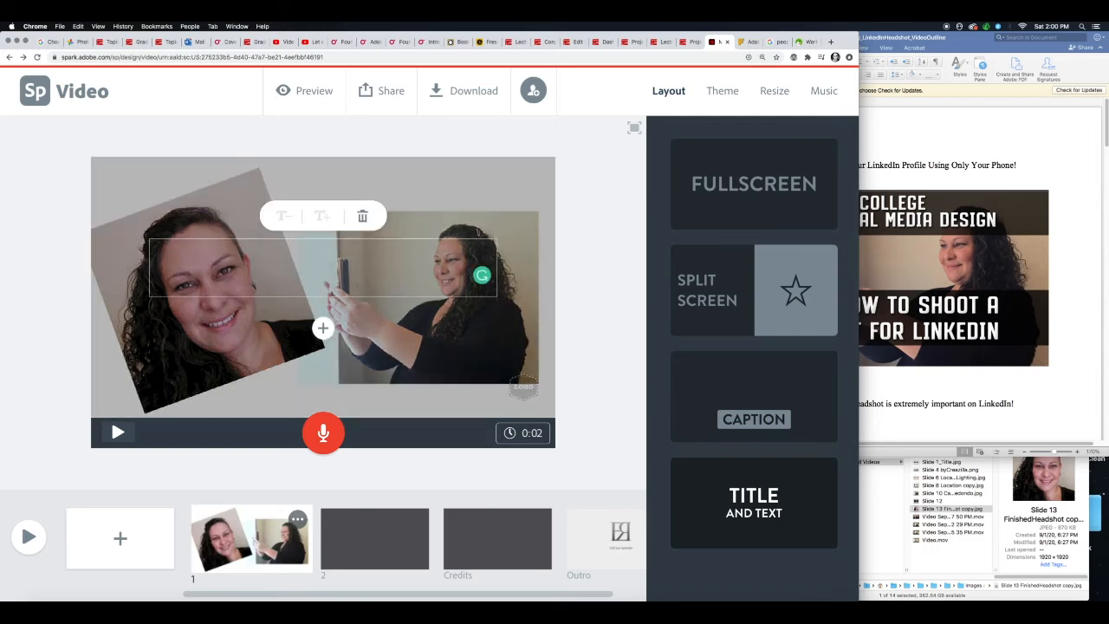
key(super+v)
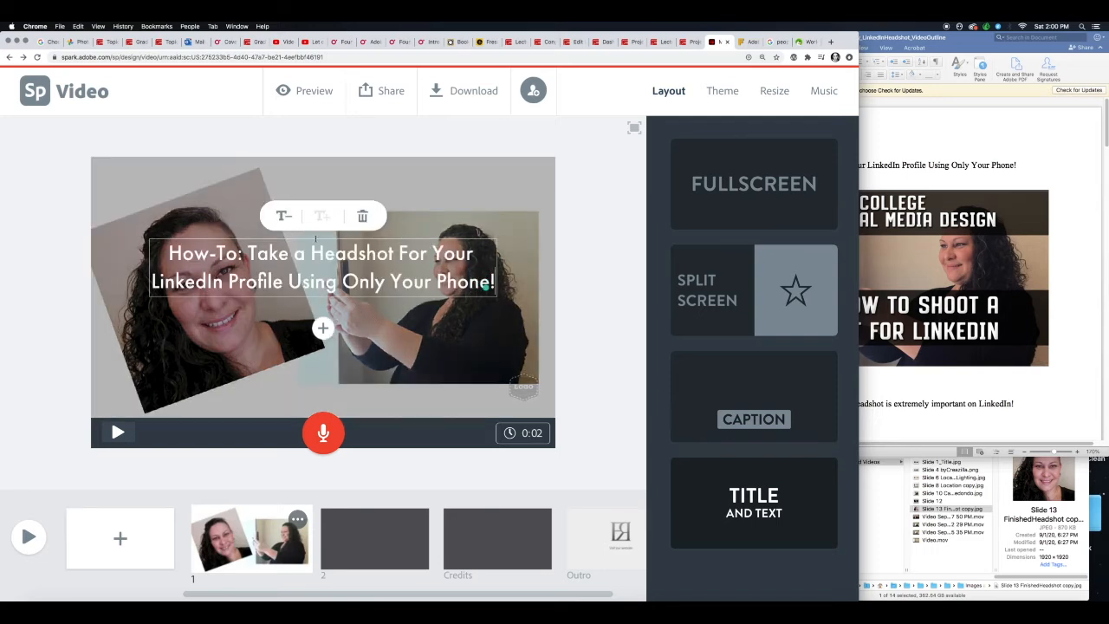
- Add a byline under slide 1's title reading "By" followed by the author's full name
click(324, 329)
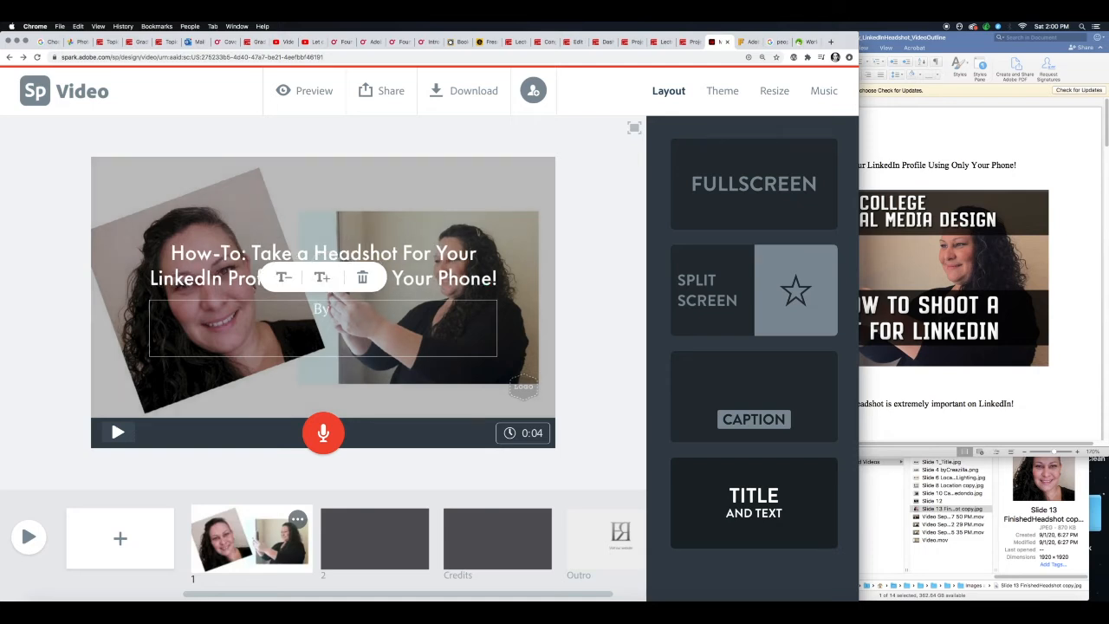
text(By)
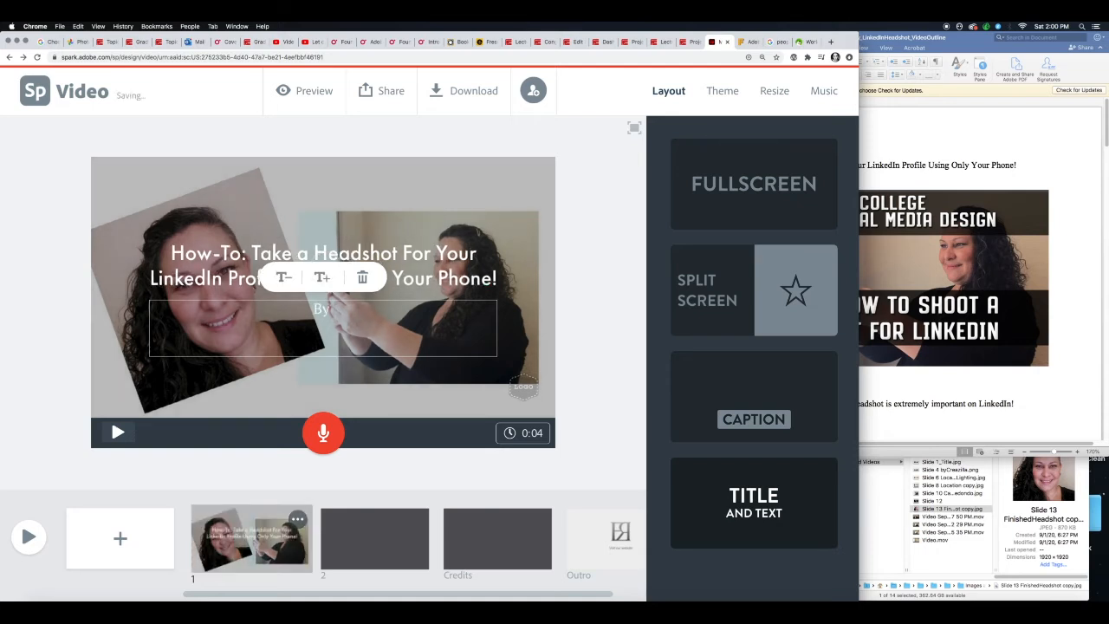
text( Emily Redondo)
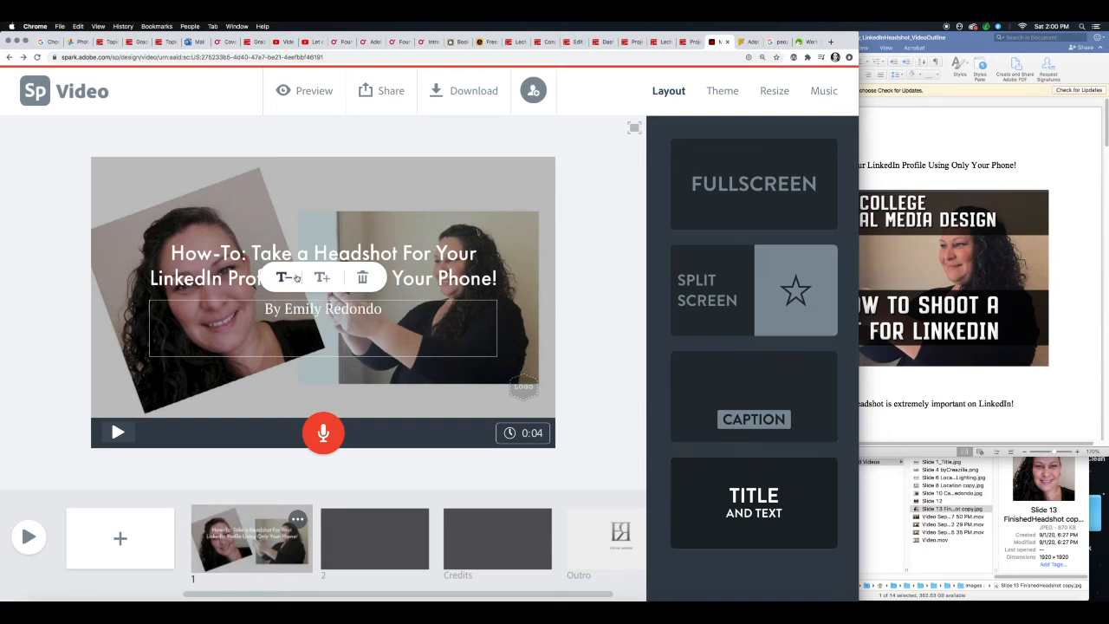
- Try two larger text sizes for slide 1's byline and return it to its original size
click(321, 277)
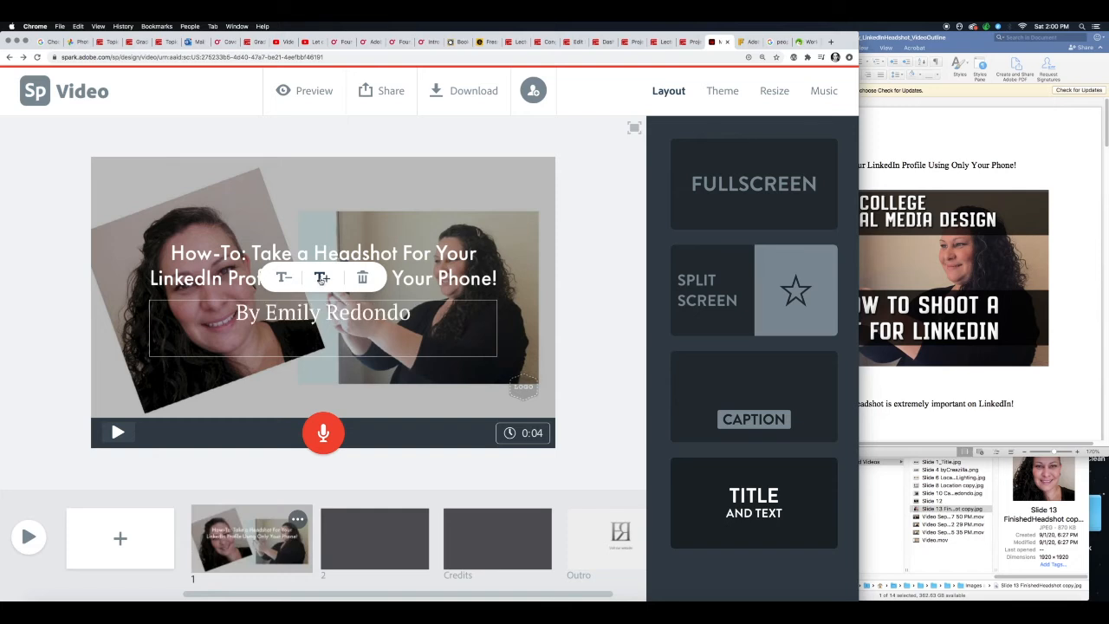
click(322, 277)
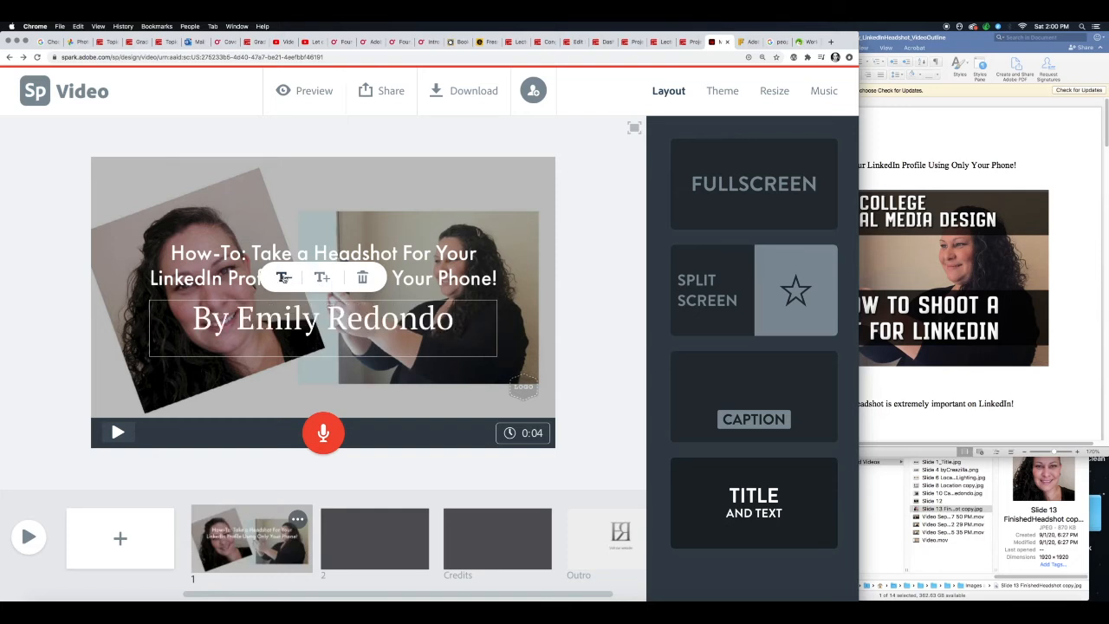
click(283, 277)
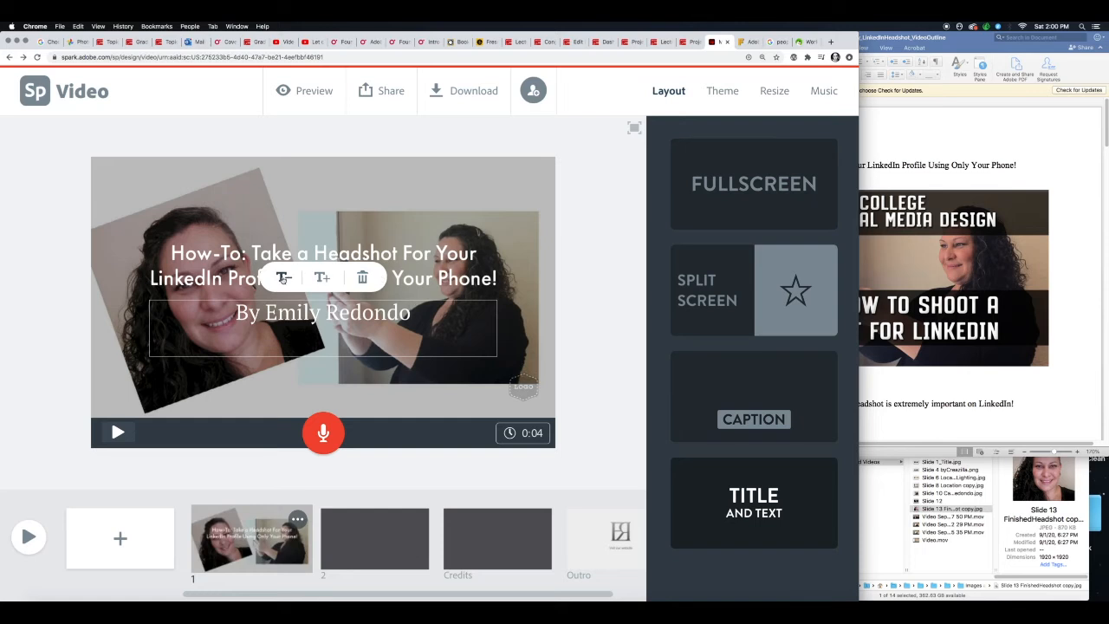
click(283, 277)
click(584, 302)
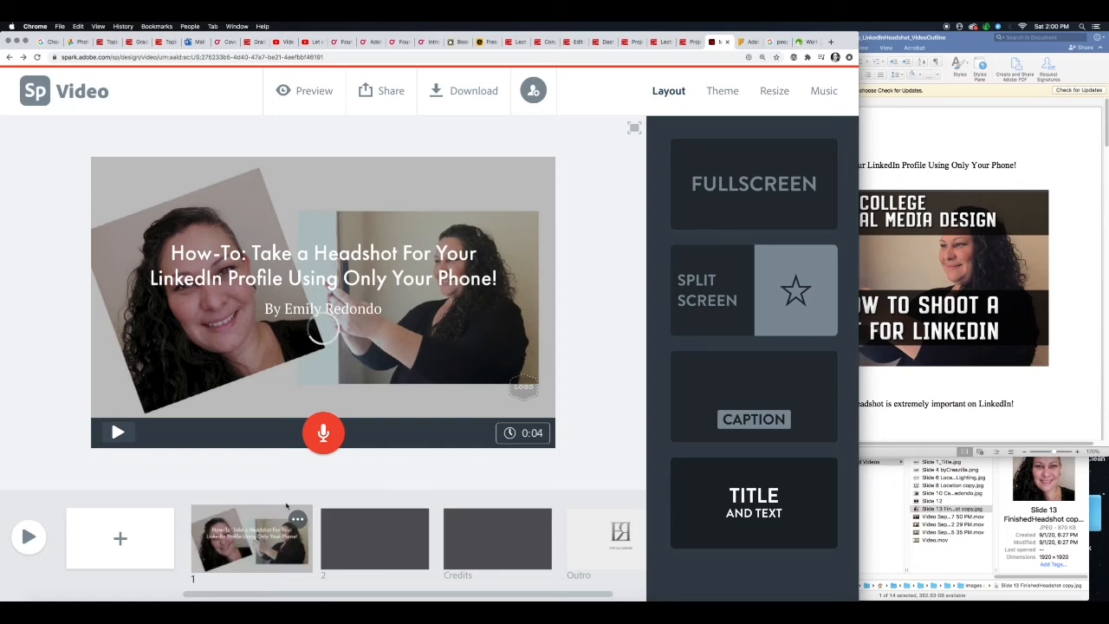
- Copy "Having a professional-looking headshot is extremely important on LinkedIn!" from the Word outline into slide 2 as large text
click(371, 553)
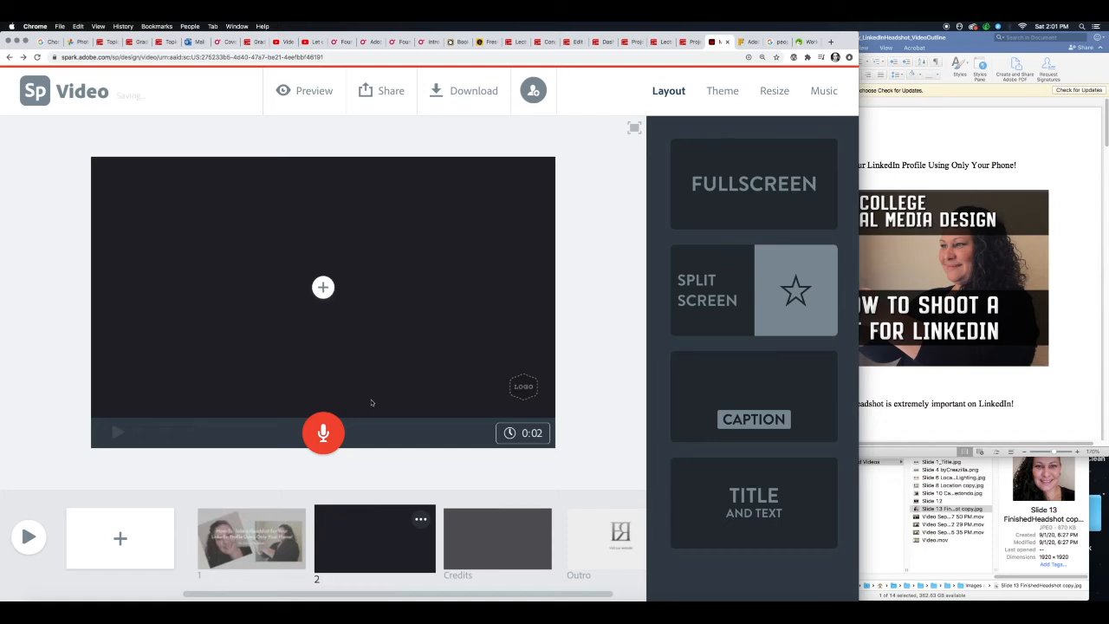
click(919, 148)
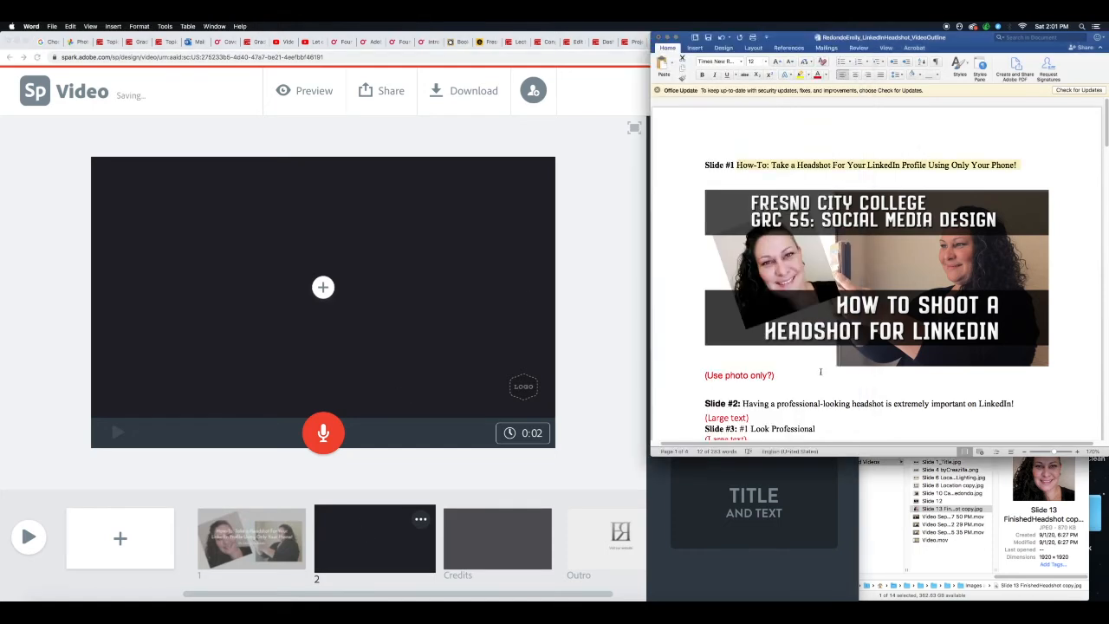
drag(743, 403, 1018, 404)
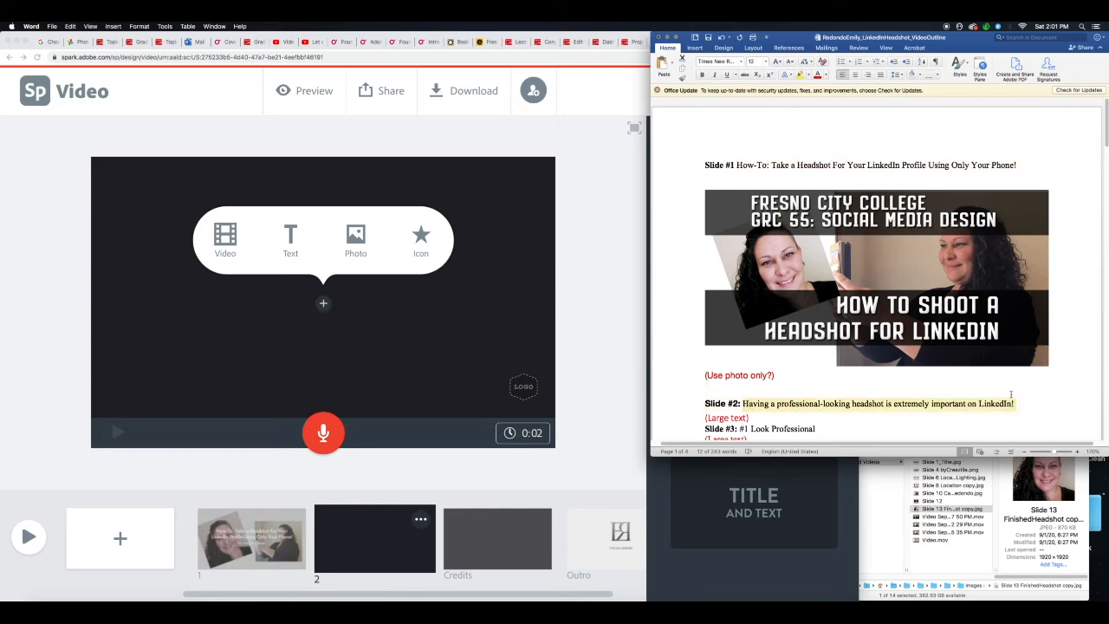
key(super+c)
click(299, 258)
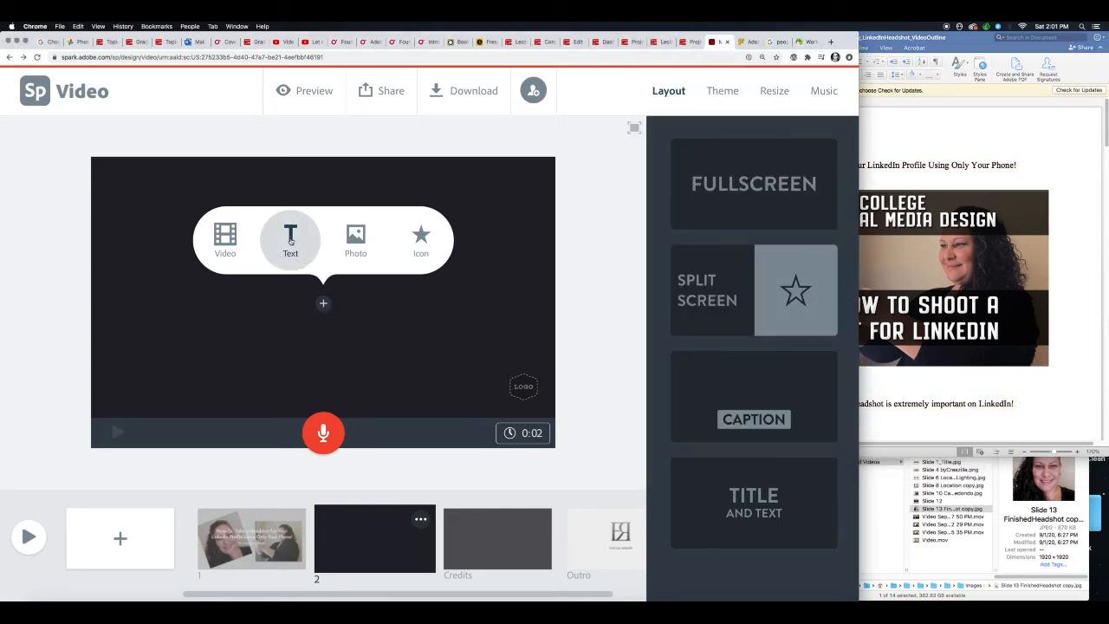
click(293, 245)
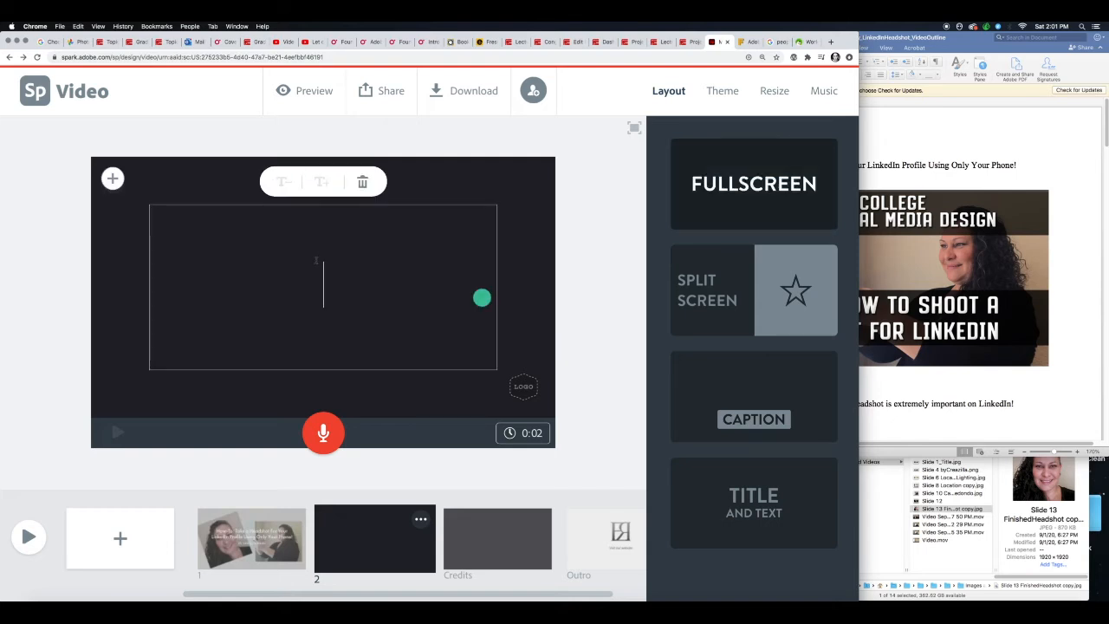
key(super+v)
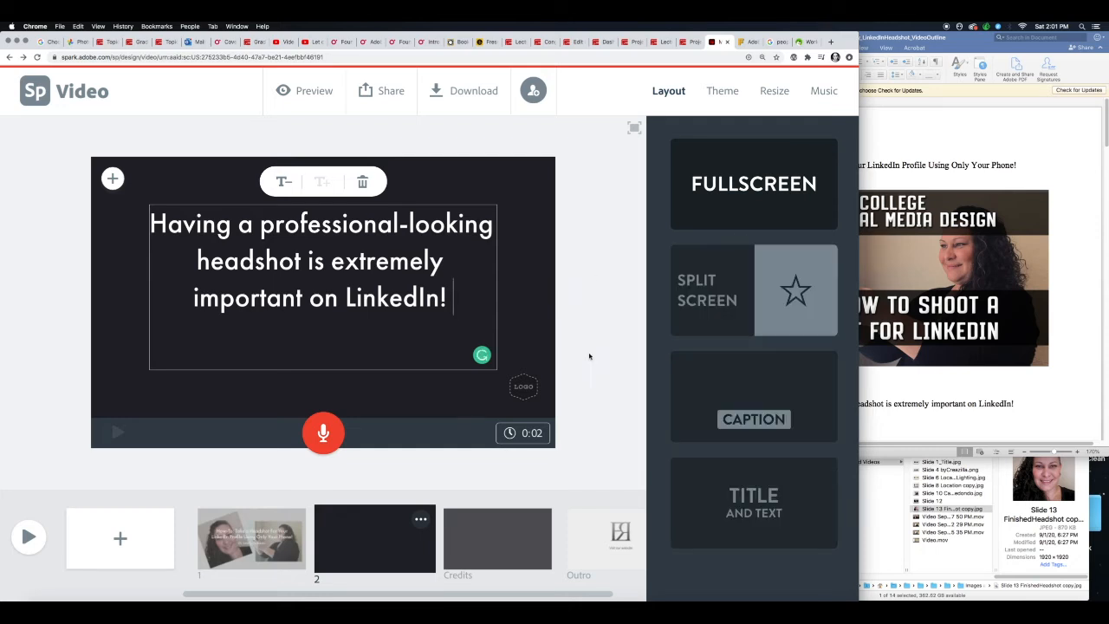
key(BackSpace)
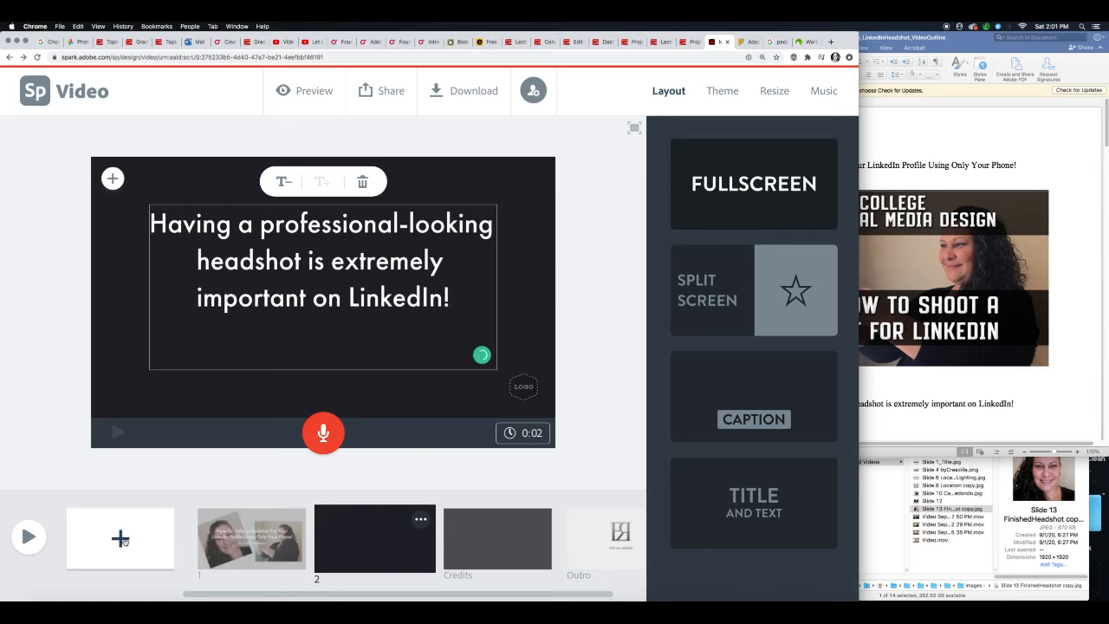
click(451, 465)
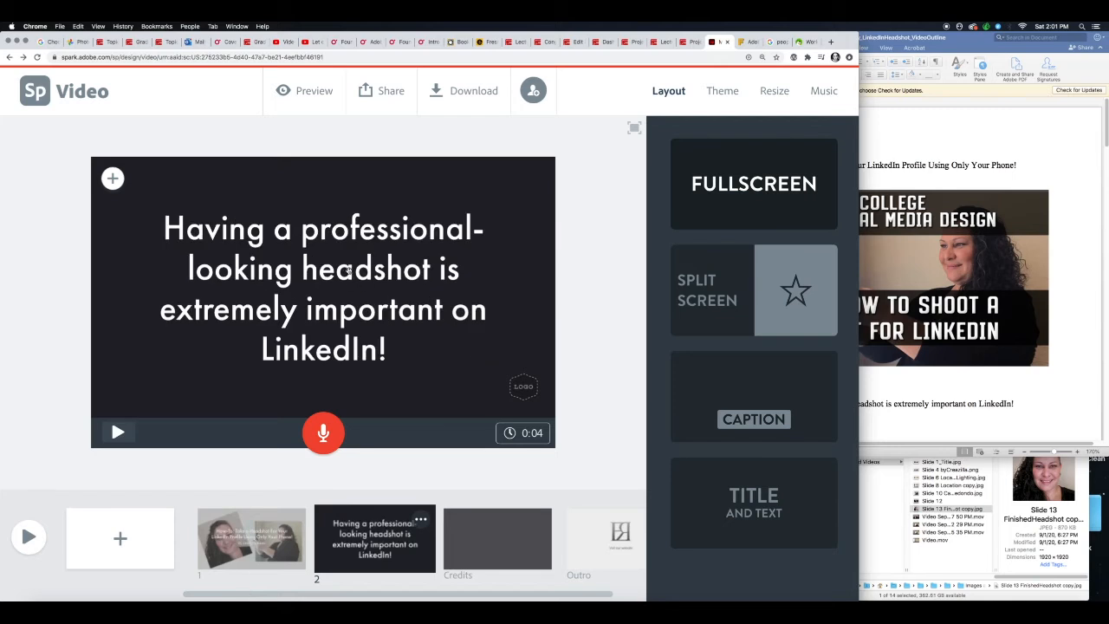
- Move slide 2's text block to the upper-left area of the slide so it is left-aligned
drag(349, 272, 349, 272)
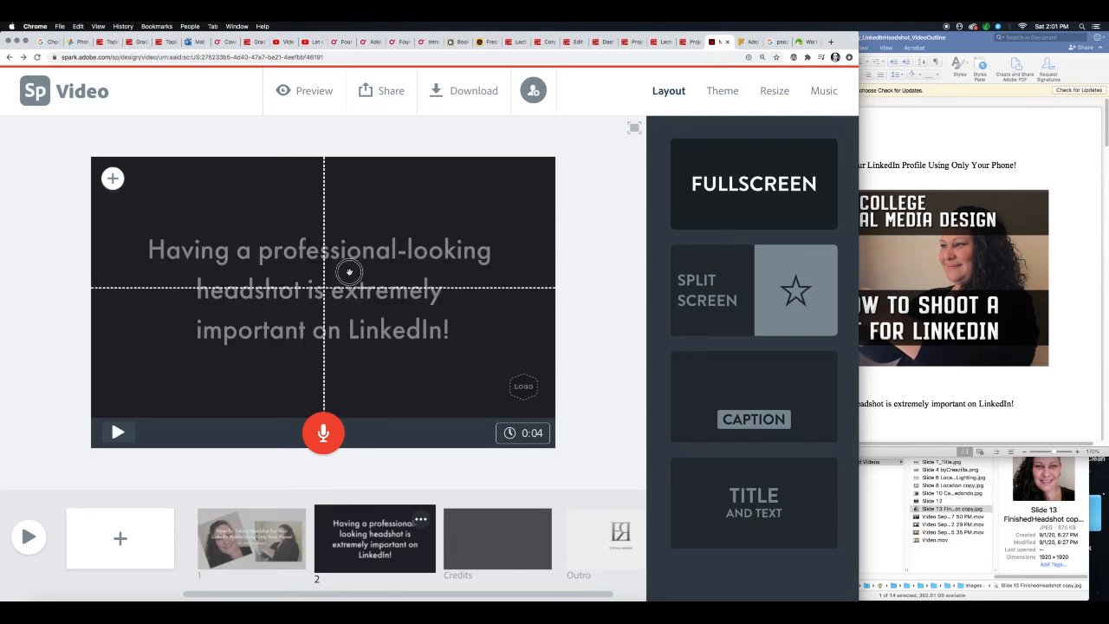
drag(349, 272, 264, 214)
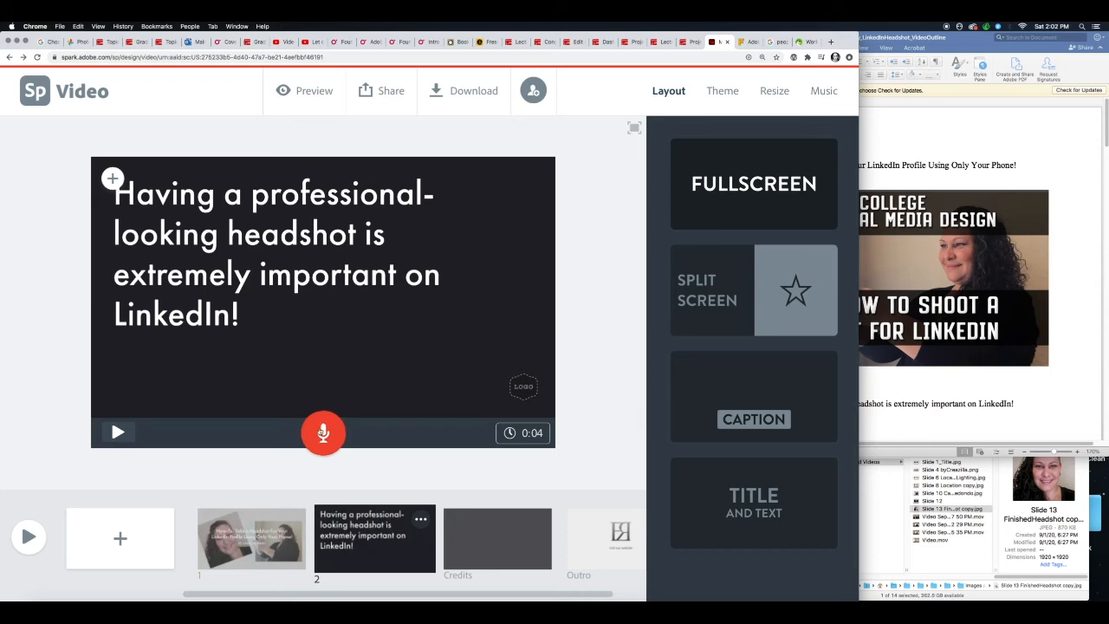
- Add slide 3 with the large text "#1 Look Professional"
click(121, 538)
click(471, 544)
click(291, 285)
text(#1 Look Professional)
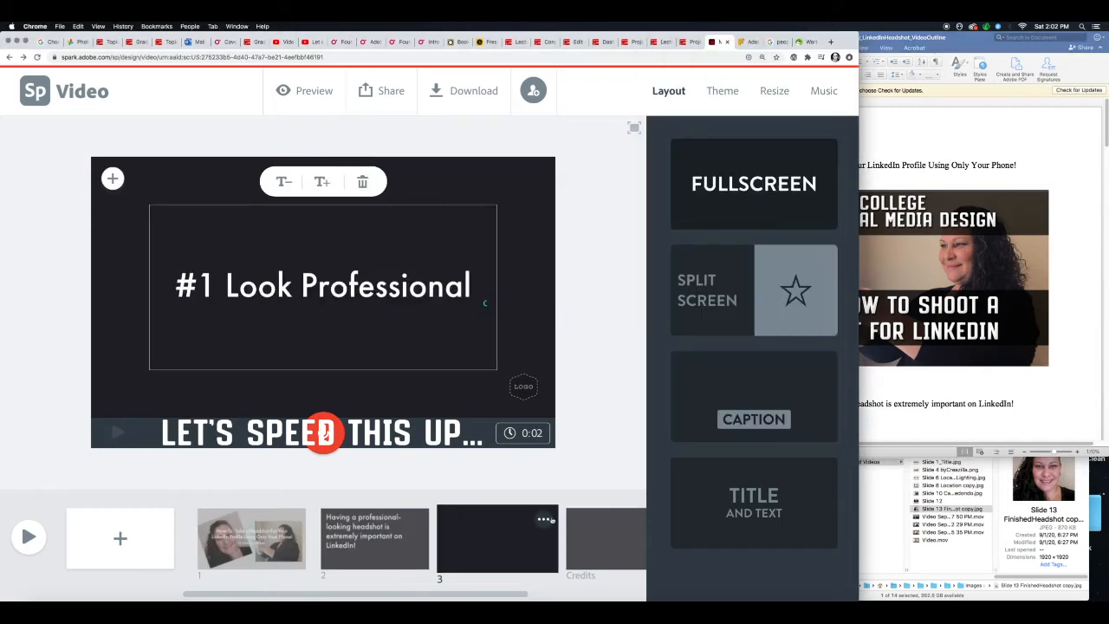
- Append "Here are some tips!" to slide 2's text and replace the exclamation mark after "LinkedIn" with a period
click(375, 538)
click(112, 178)
click(239, 316)
text(Here are some tips!)
click(368, 281)
key(BackSpace)
text(.)
- Add slide 4 with the clip art of people in work clothes and zoom the picture out
click(120, 538)
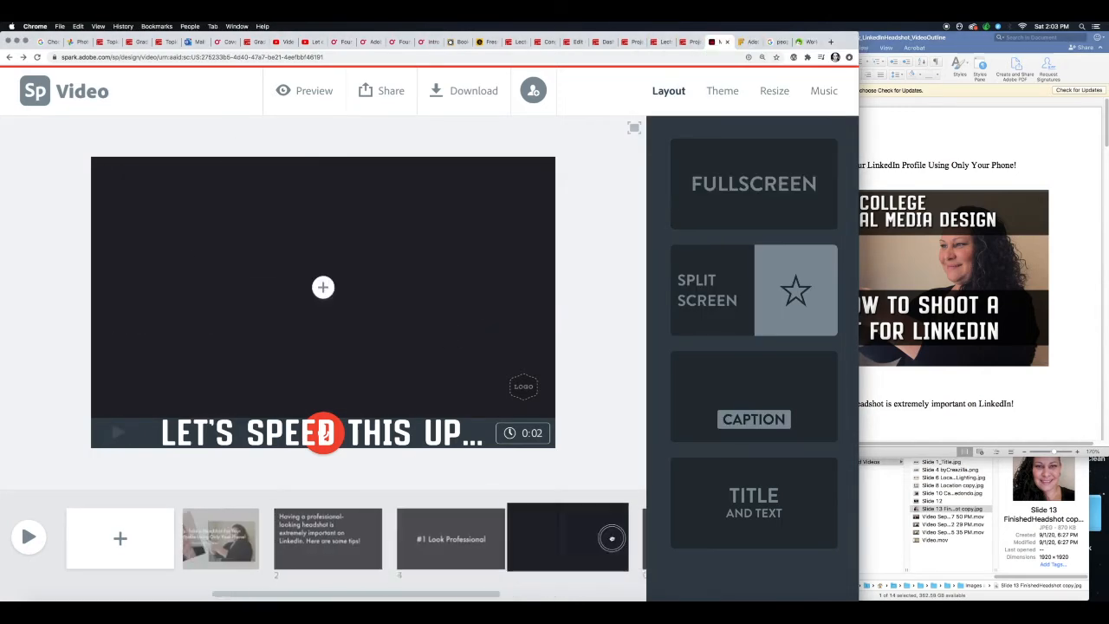
click(323, 287)
click(752, 193)
click(533, 230)
- Add "This may look different depending on your industry, so think of what you would wear to work!" to slide 4 with the Caption layout
click(680, 92)
scroll(971, 303, down, 5)
click(324, 287)
text(This may look different depending on your industry, so think of what you would wear to work!)
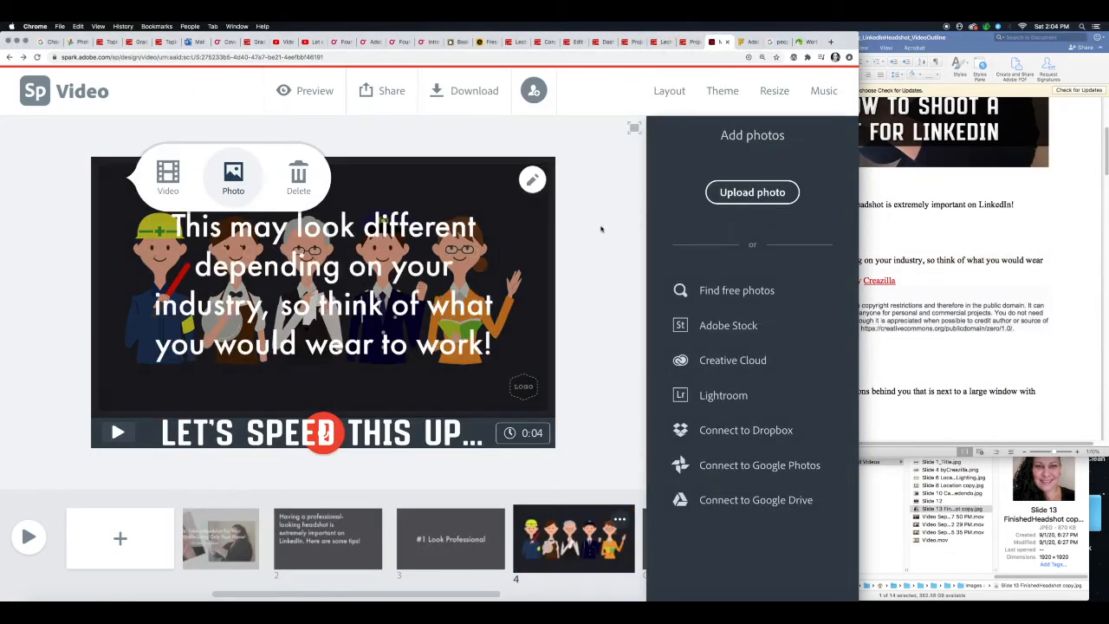
click(670, 91)
click(754, 407)
- Duplicate the "#1 Look Professional" slide, move it after slide 4 and change its text to "#2 Location"
click(485, 520)
click(486, 546)
drag(486, 547, 598, 544)
double_click(386, 289)
text(#2 Location)
- Add the heading slides "#3 Lighting", "#4 Angle" and "#5 Editing" using the heading text from the Word outline
drag(433, 593, 510, 591)
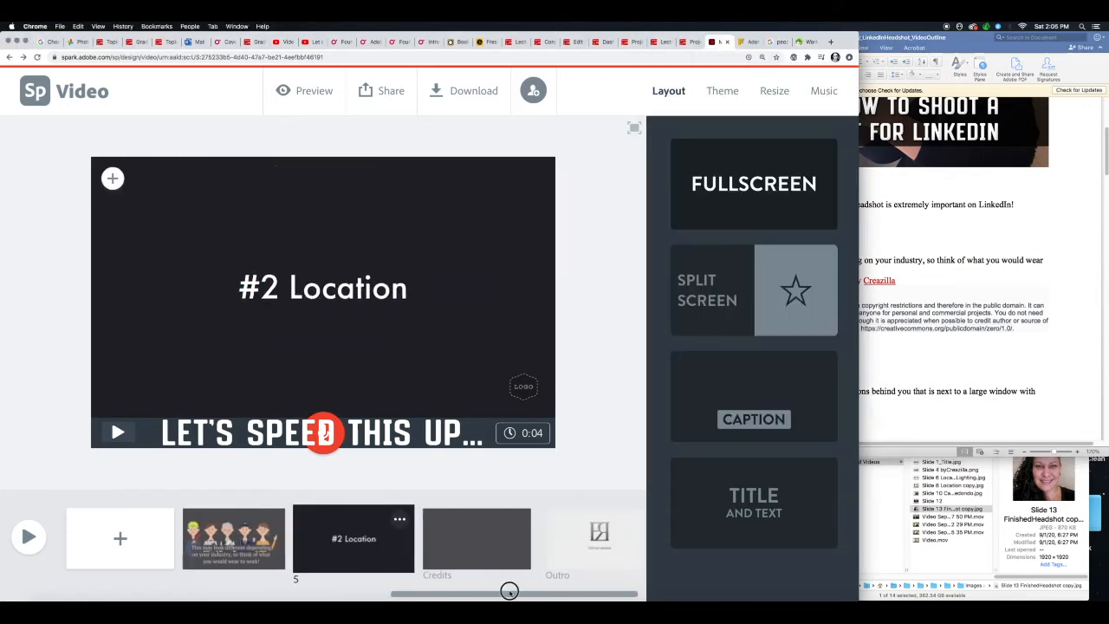
click(616, 520)
click(612, 454)
scroll(968, 347, down, 10)
mouse_move(740, 263)
mouse_down()
mouse_move(784, 259)
mouse_move(777, 265)
mouse_up()
click(529, 538)
triple_click(323, 287)
key(super+v)
triple_click(323, 287)
key(super+v)
scroll(850, 303, down, 10)
drag(744, 190, 780, 191)
triple_click(323, 287)
- Upload the location photo to slide 6 and add the outline's location tip over it with the Caption layout
key(super+v)
click(234, 178)
click(756, 192)
mouse_move(468, 592)
mouse_down()
mouse_move(279, 592)
mouse_move(414, 594)
mouse_up()
double_click(265, 128)
key(super+v)
click(750, 386)
- Change slide 2's second sentence to "Here are 5 tips for taking your own headshot with just your phone!"
click(321, 539)
double_click(386, 302)
text(5)
click(223, 303)
text(to take)
key(BackSpace)
key(BackSpace)
key(BackSpace)
key(BackSpace)
key(BackSpace)
key(BackSpace)
key(BackSpace)
key(BackSpace)
text(for taking your own headshot with just your phone)
- Separate slide 2's two sentences with a blank line
click(230, 268)
key(Return)
key(Return)
click(595, 346)
- Add a slide after "#3 Lighting" with the uploaded photo of the large window with indirect light, zoomed out
click(490, 539)
click(119, 539)
click(354, 234)
click(750, 193)
double_click(267, 132)
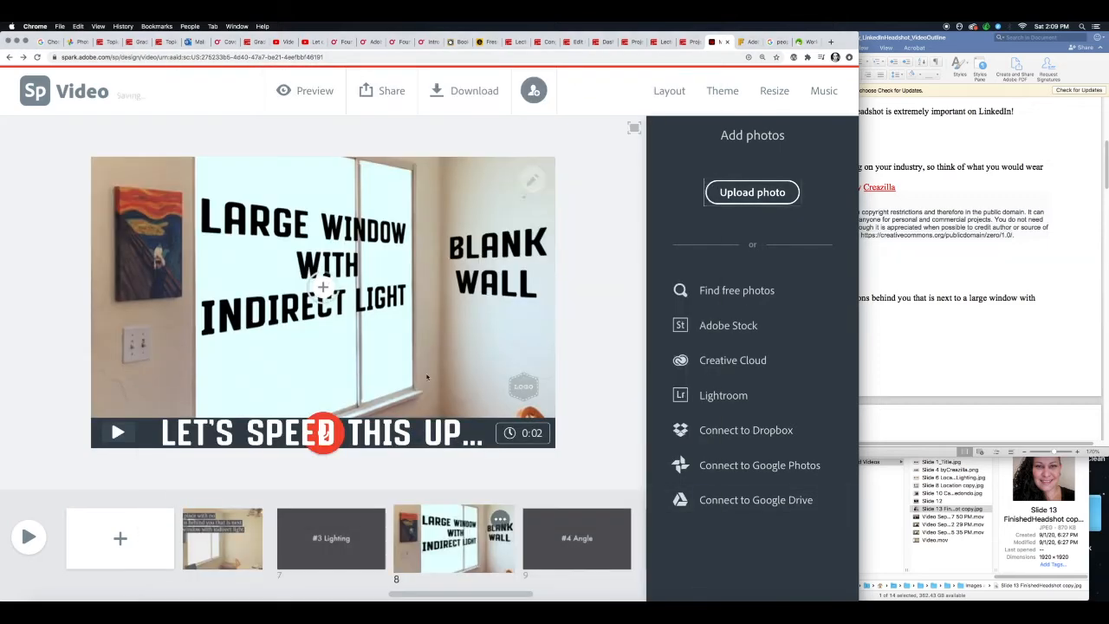
click(532, 232)
- Add a slide after "#4 Angle" with the uploaded "Camera is eye-level" photo, zoomed out
click(120, 539)
click(751, 193)
double_click(266, 140)
click(532, 232)
- Copy "Hold the phone arm's length away and eye-level" from the Word outline onto slide 10 with the Caption layout
click(953, 269)
scroll(953, 268, down, 15)
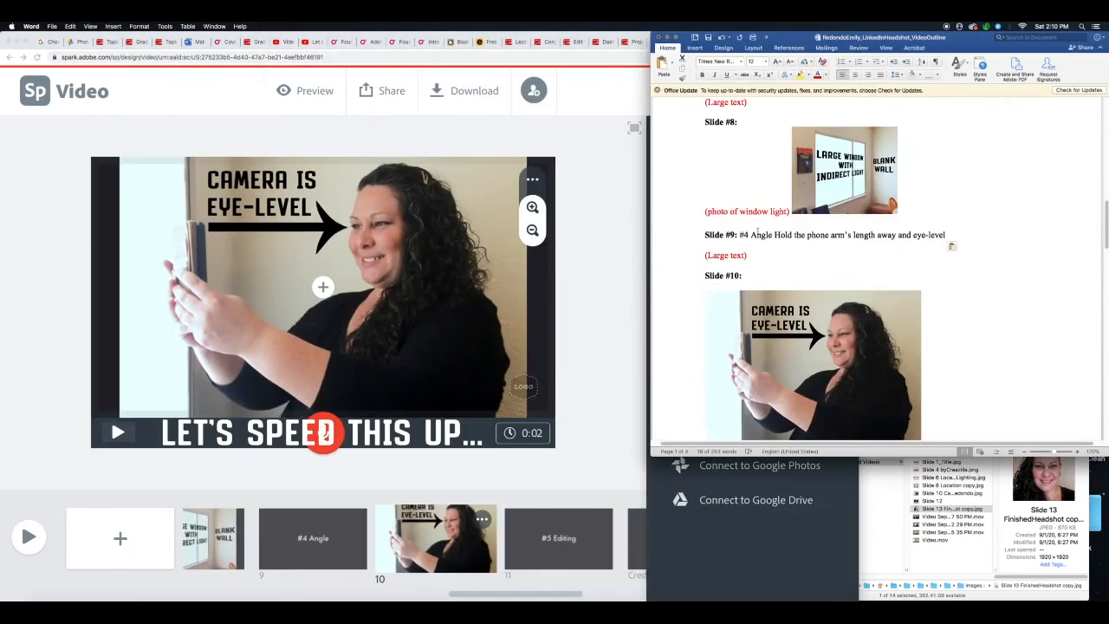
drag(776, 235, 946, 235)
click(323, 287)
click(668, 91)
click(752, 396)
key(super+v)
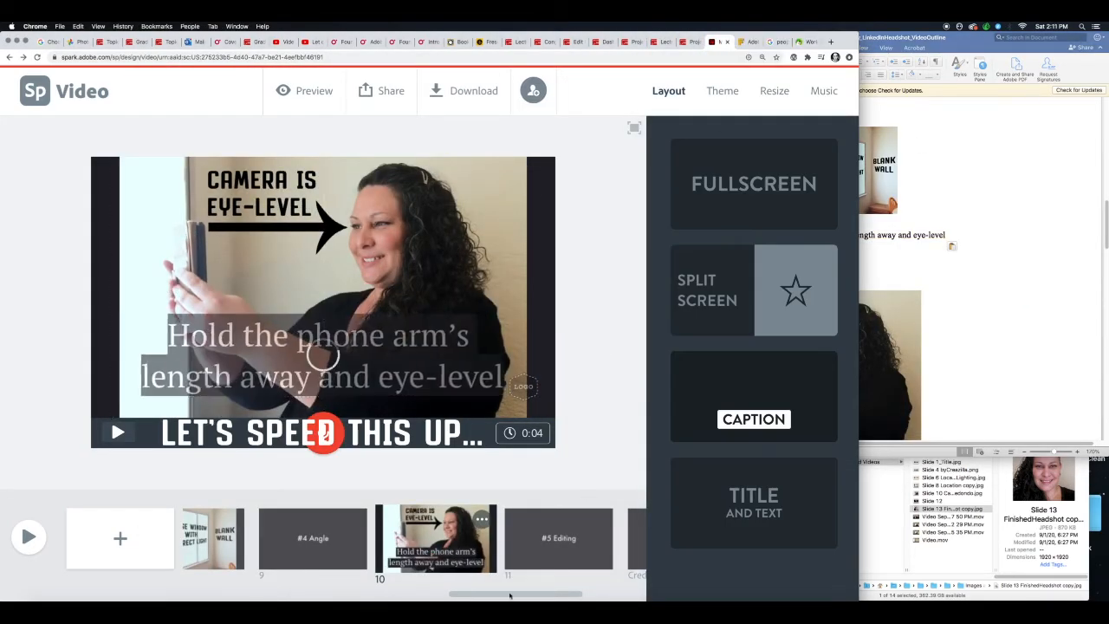
- Add a slide after "#5 Editing" with the uploaded cropping screenshot, zoomed out
click(559, 539)
click(119, 539)
click(355, 235)
click(750, 192)
double_click(266, 139)
click(532, 232)
click(532, 232)
- Copy the outline's sentence about cropping to a square onto slide 12 with the Caption layout and move it to the slide's top
click(953, 269)
scroll(953, 268, down, 5)
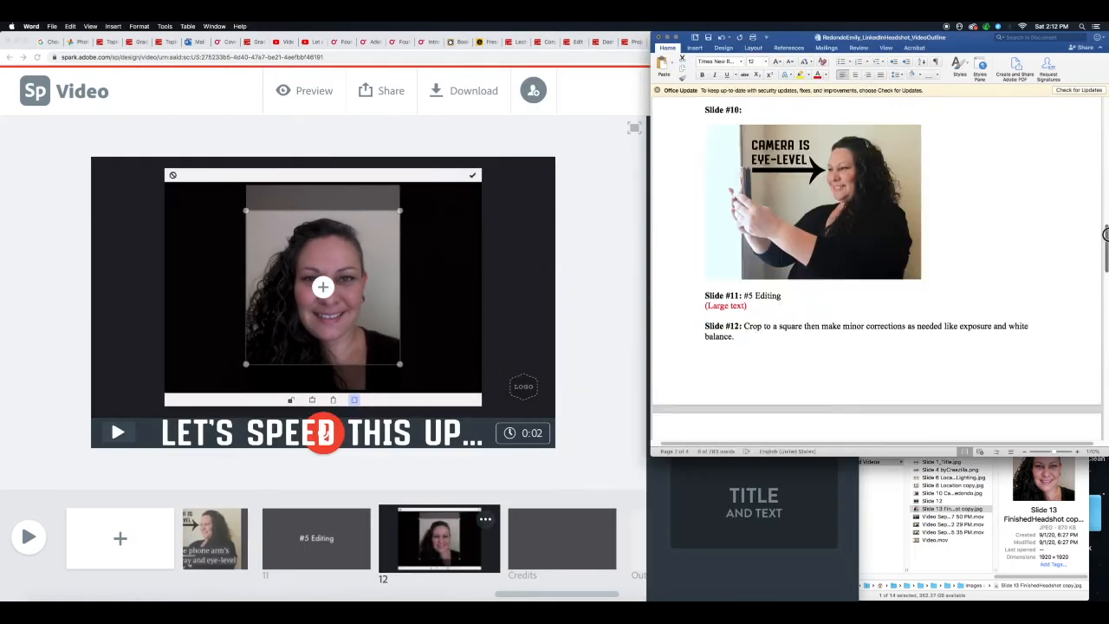
drag(766, 325, 764, 337)
click(323, 287)
key(super+v)
click(753, 396)
drag(323, 381, 130, 173)
- In slide 12's caption, replace "then" with a comma and remove "as needed"
click(348, 195)
key(BackSpace)
key(BackSpace)
key(BackSpace)
key(BackSpace)
key(BackSpace)
text(,)
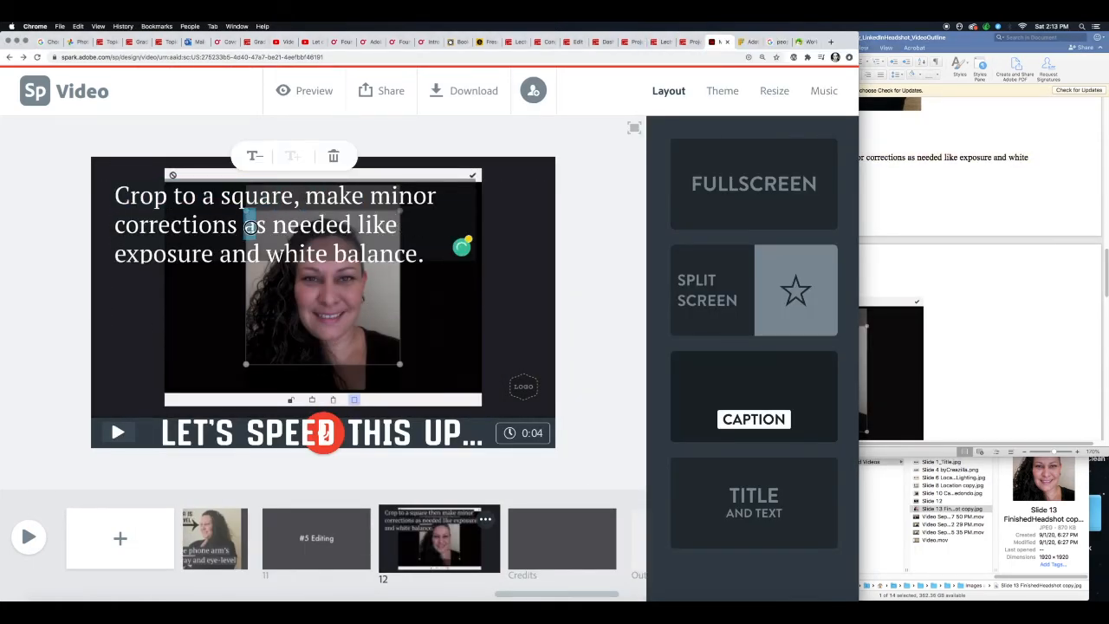
key(BackSpace)
key(BackSpace)
key(BackSpace)
key(BackSpace)
key(BackSpace)
key(BackSpace)
key(BackSpace)
key(BackSpace)
key(BackSpace)
key(BackSpace)
- Add slide 13 with the uploaded finished headshot photo, zoomed out
click(953, 268)
scroll(953, 269, down, 8)
click(120, 538)
click(360, 247)
click(752, 192)
click(532, 231)
- Add "Here is my final result, not too shabby!" to slide 13 and apply the Split Screen layout
click(953, 269)
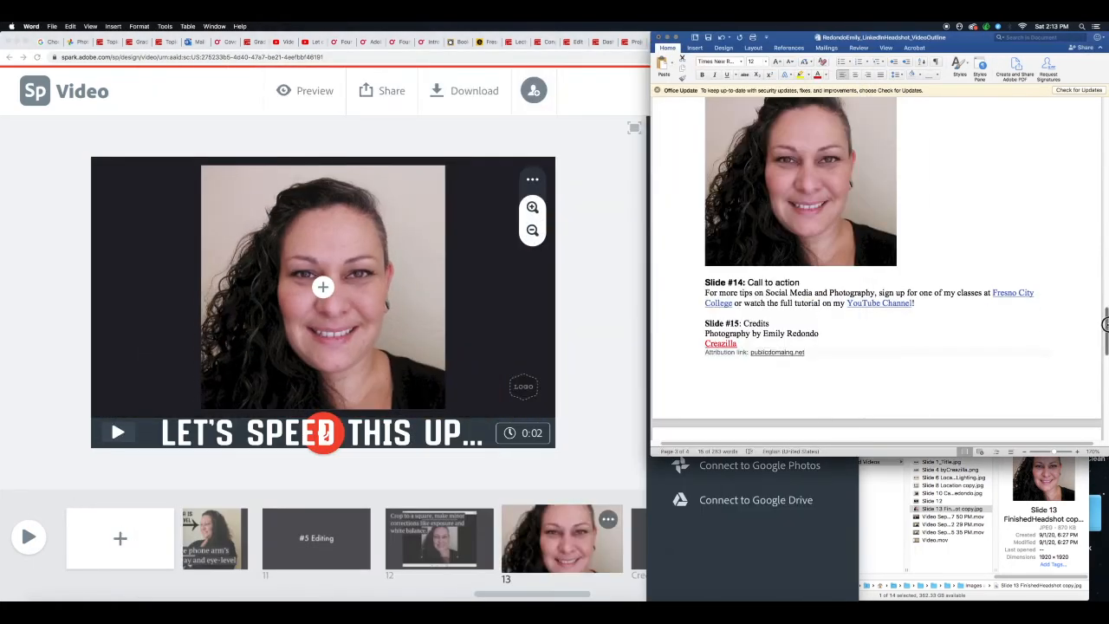
scroll(953, 269, up, 5)
click(323, 286)
click(295, 243)
key(super+v)
click(795, 294)
- In the Word outline's credits, expand the Creazilla line to read "People Working" Clip Art from Creazilla
click(639, 539)
click(953, 269)
scroll(953, 269, down, 5)
click(708, 245)
text("People Working)
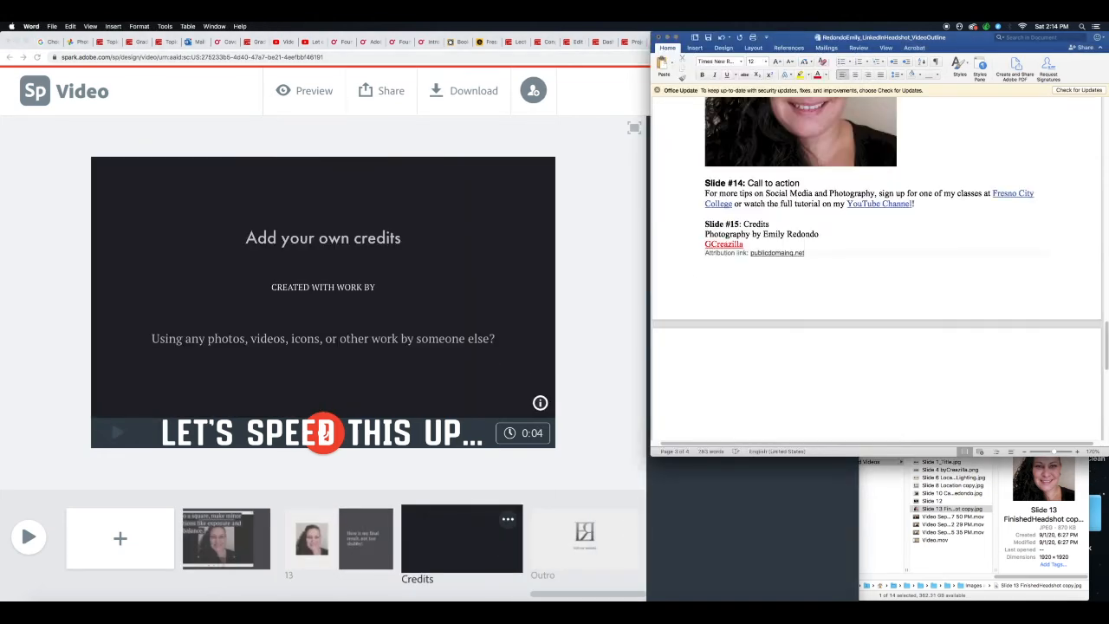
scroll(867, 269, up, 3)
click(795, 42)
click(953, 268)
key(super+v)
text(from)
- Copy the photography and clip art credits from the Word outline into the Credits slide's main text
drag(706, 344, 823, 365)
click(718, 42)
click(346, 242)
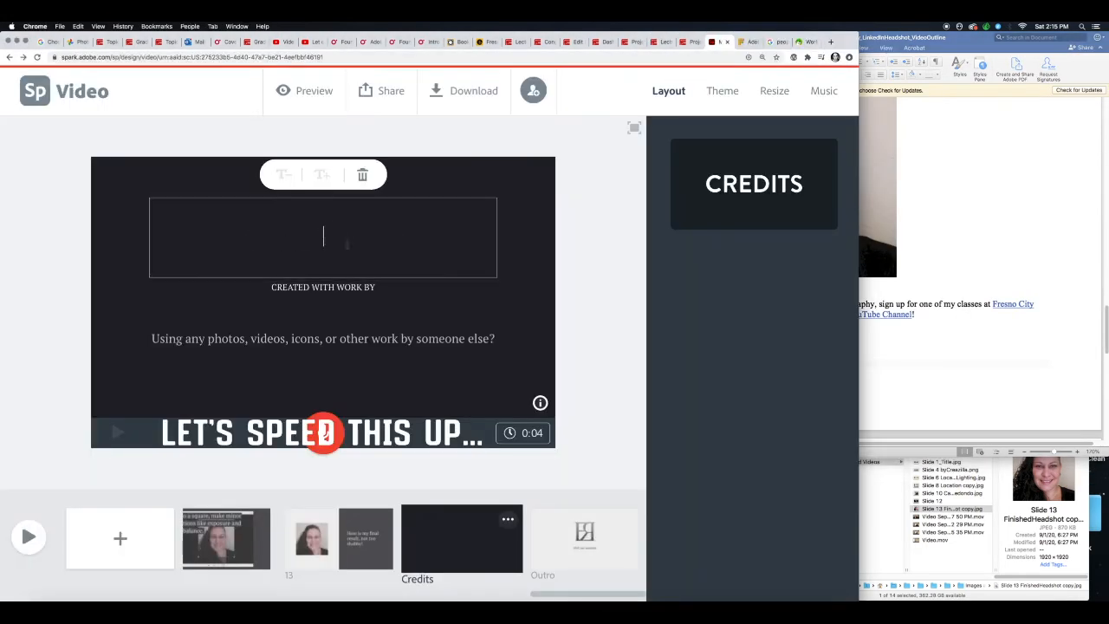
key(super+v)
- Move the clip art credit and attribution link from the Credits slide's main text into the area below "Created with work by"
click(363, 290)
drag(192, 235, 433, 254)
key(super+x)
click(332, 347)
key(super+v)
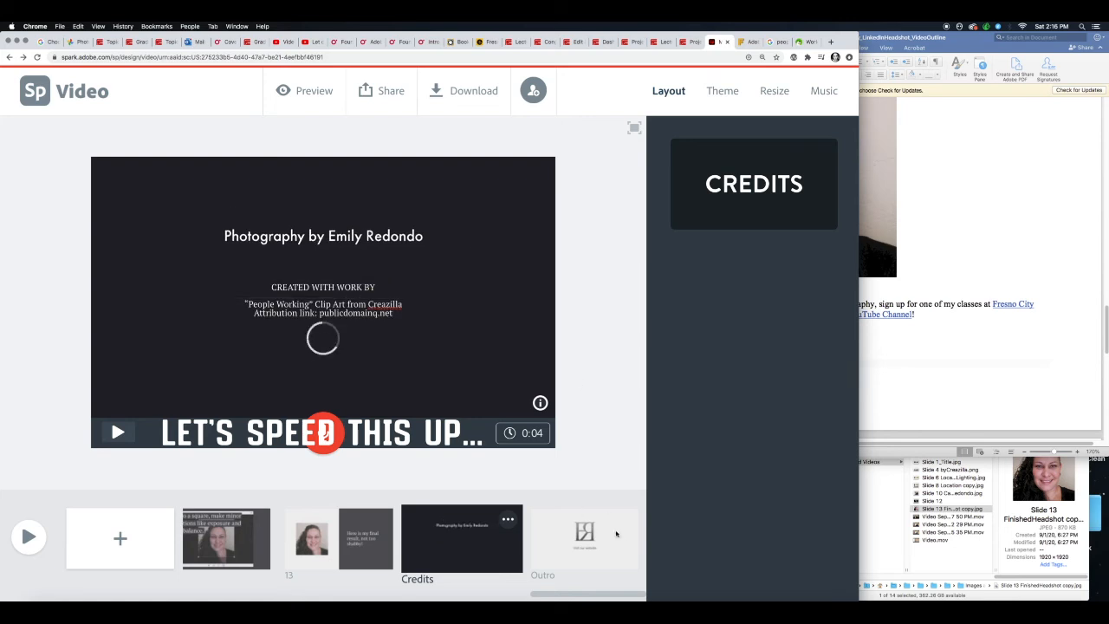
- Copy the call-to-action text about classes at Fresno City College and the YouTube Channel from the Word outline onto the Outro slide
click(616, 532)
drag(705, 301, 931, 304)
click(323, 326)
key(super+v)
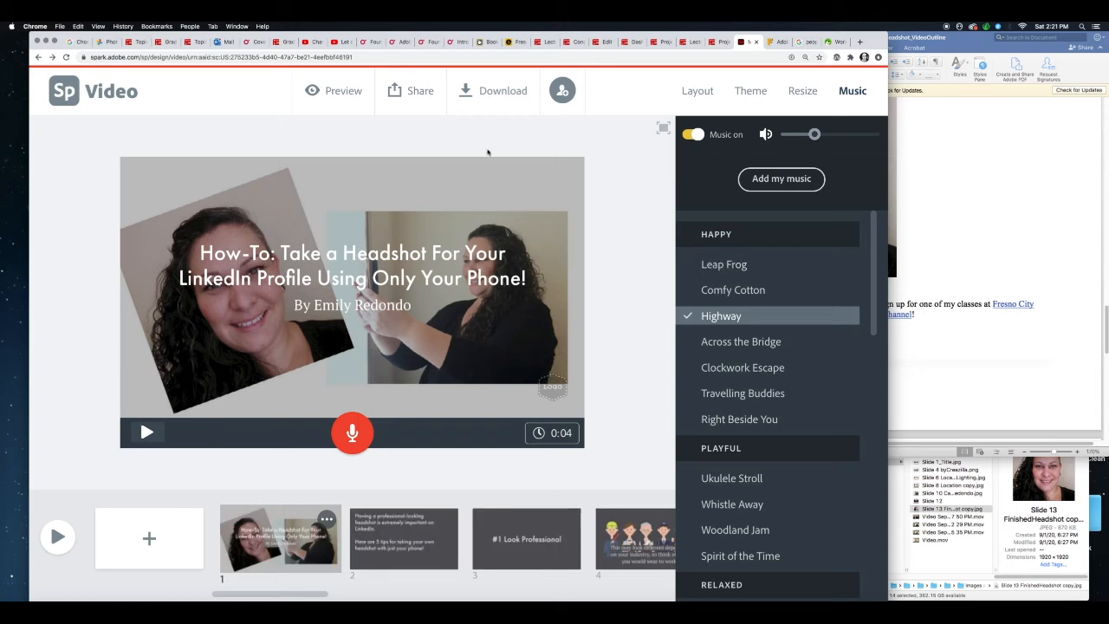
- Open the video's publishing options, set the category to Education and turn off the Get noticed option
click(418, 101)
click(381, 130)
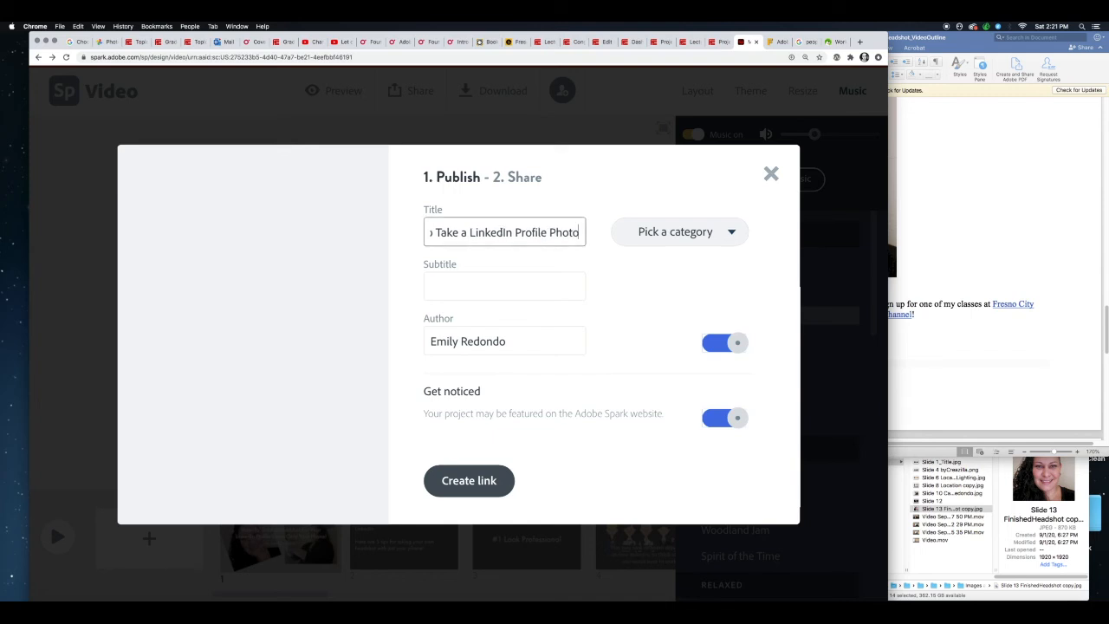
click(731, 231)
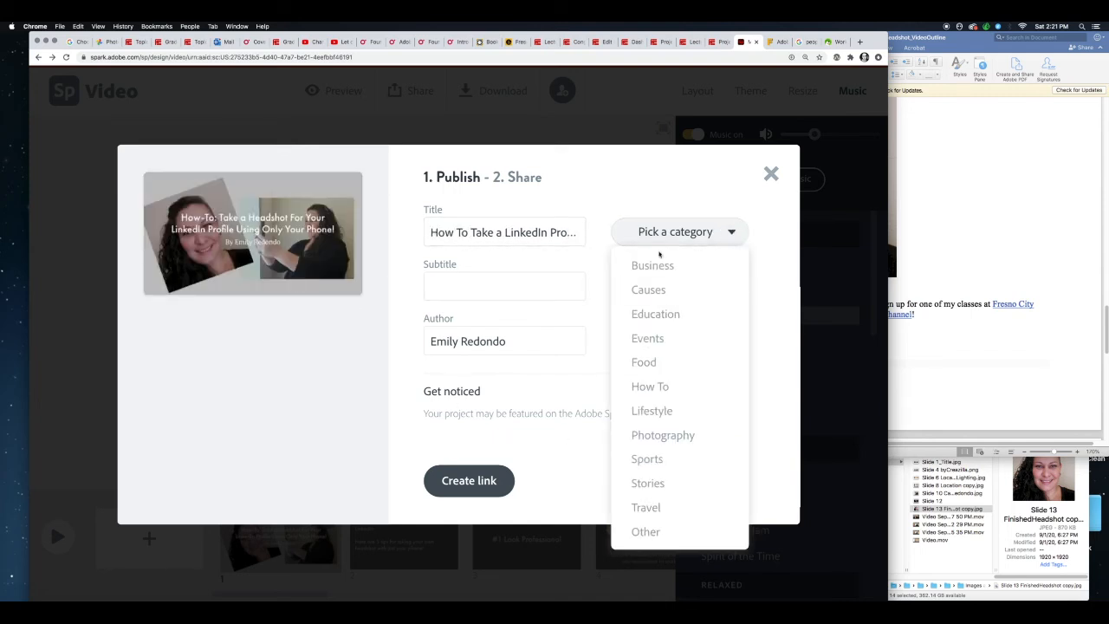
click(655, 315)
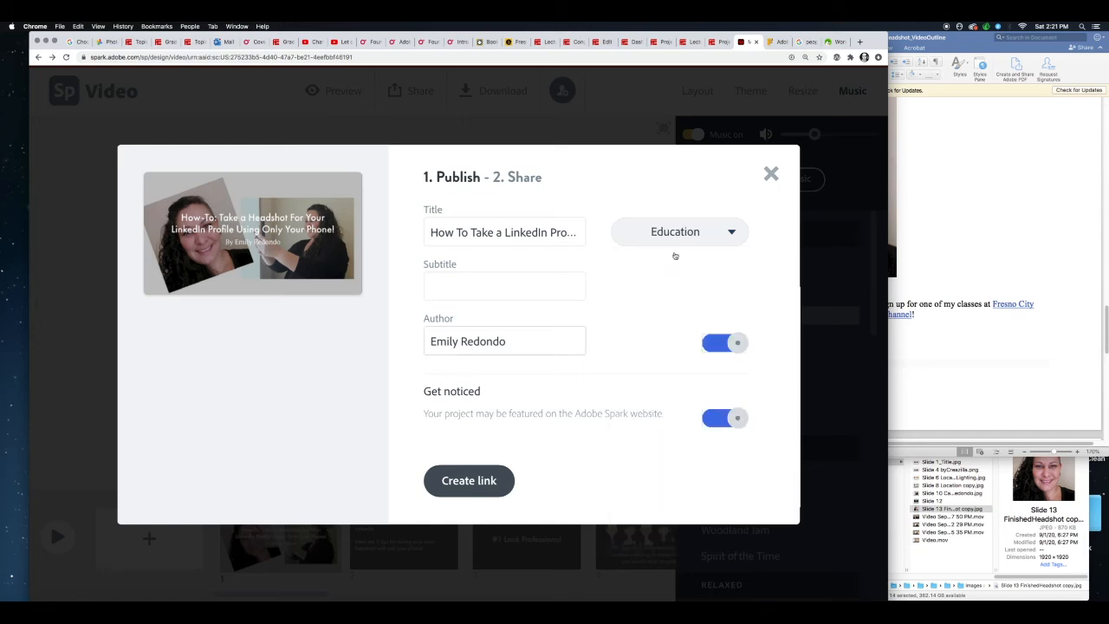
click(722, 234)
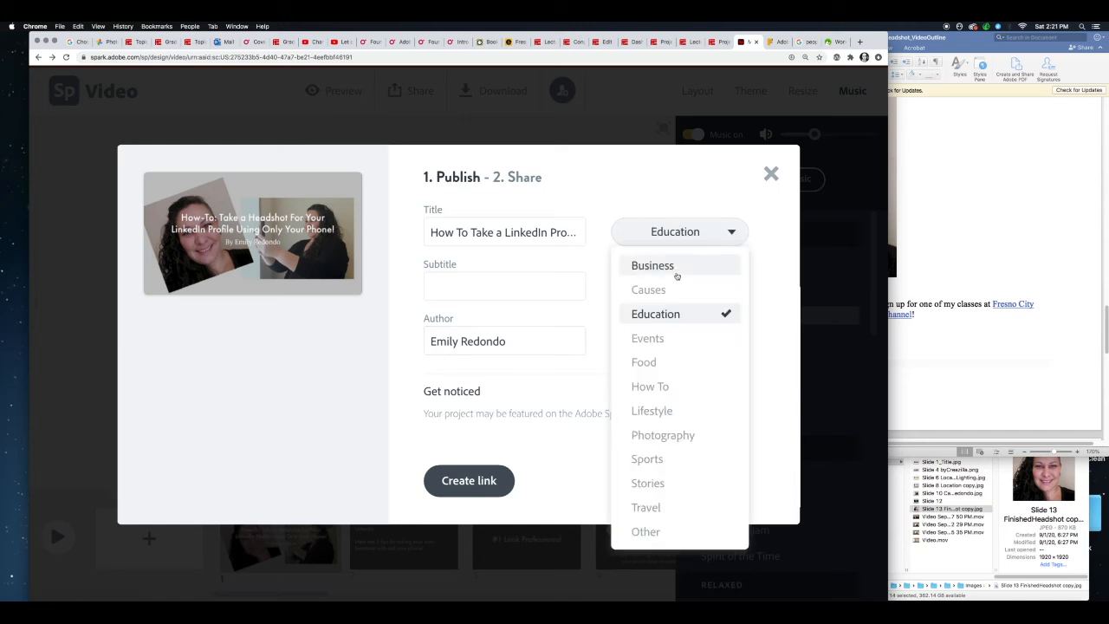
click(656, 316)
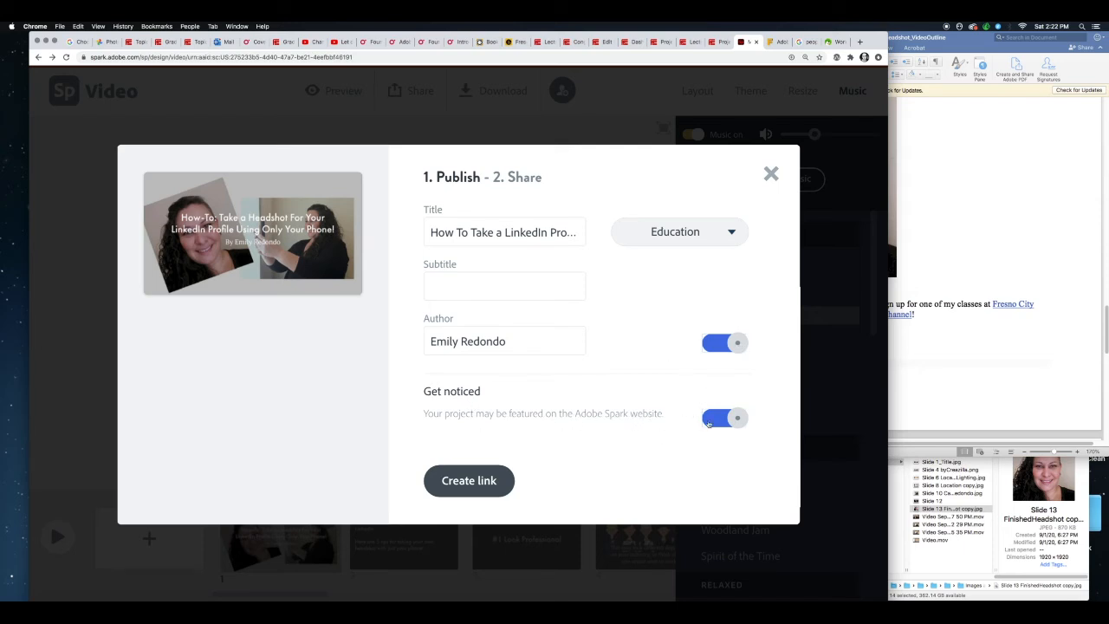
click(717, 420)
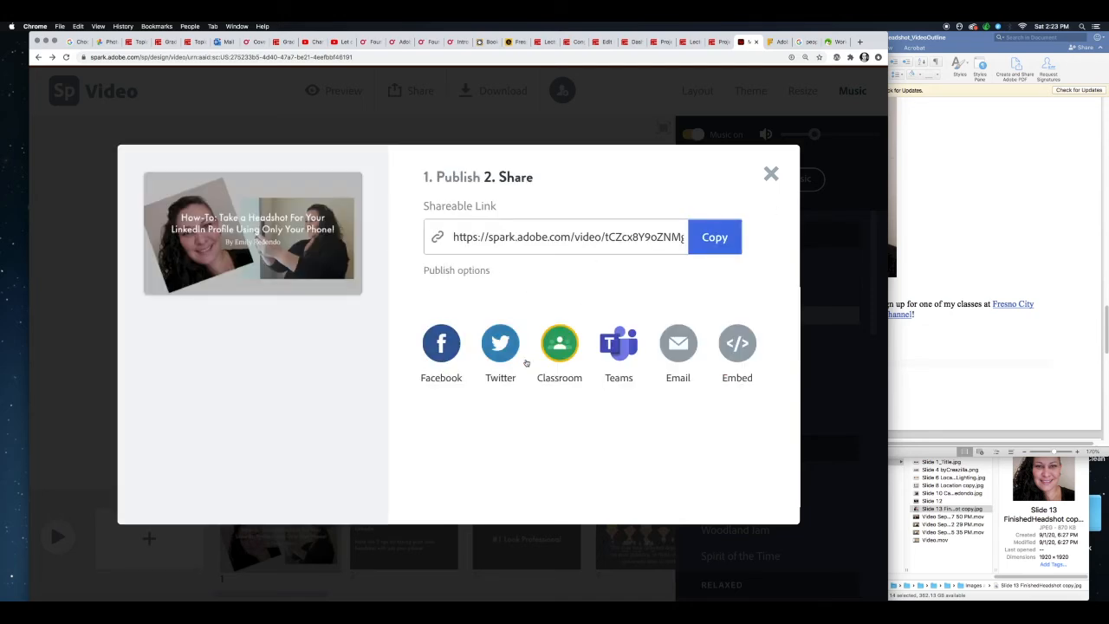
- Copy the published video's shareable link and open it in a new browser tab
click(696, 240)
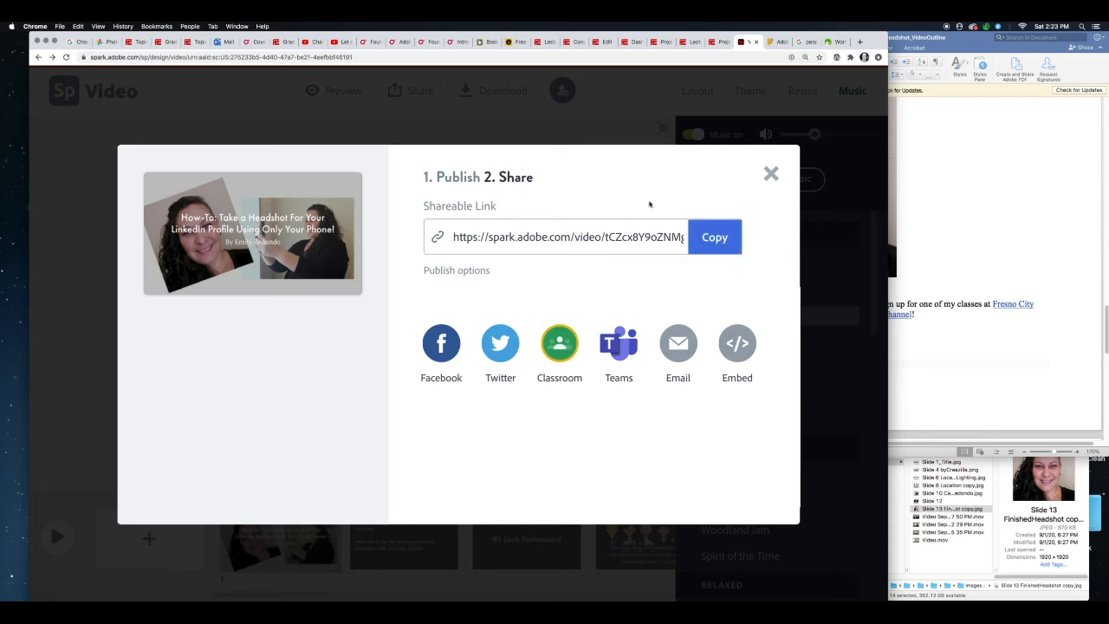
click(859, 42)
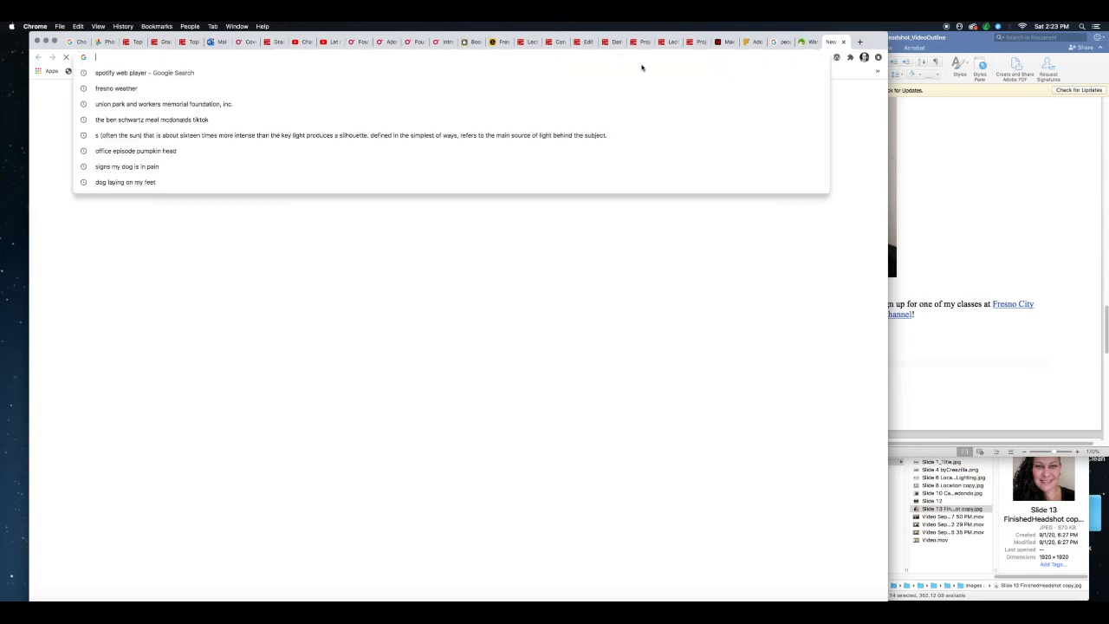
key(super+v)
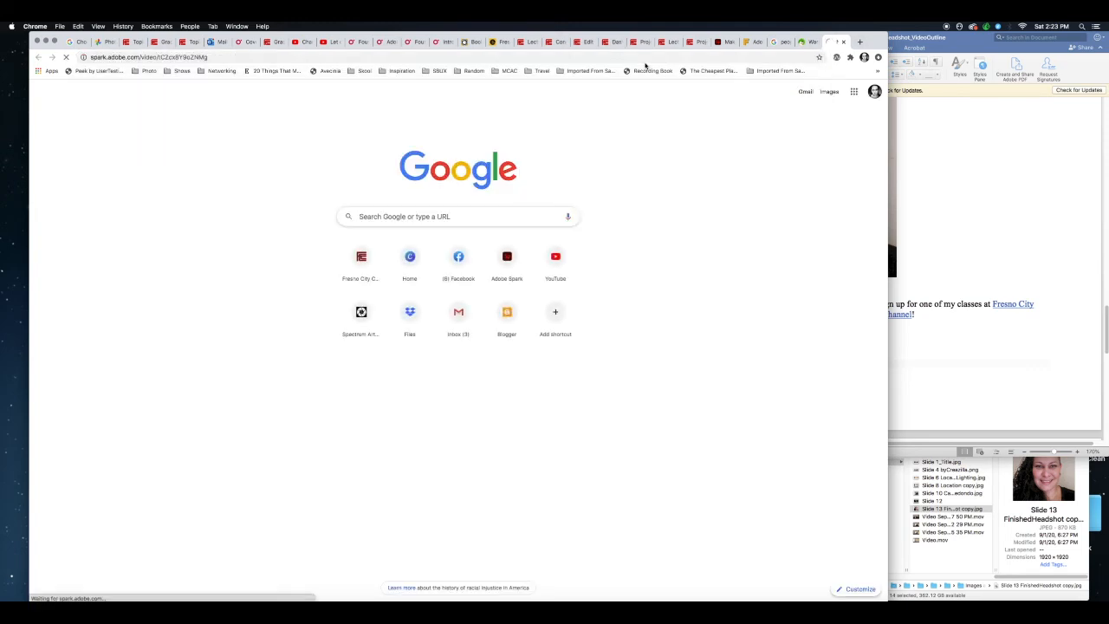
key(Return)
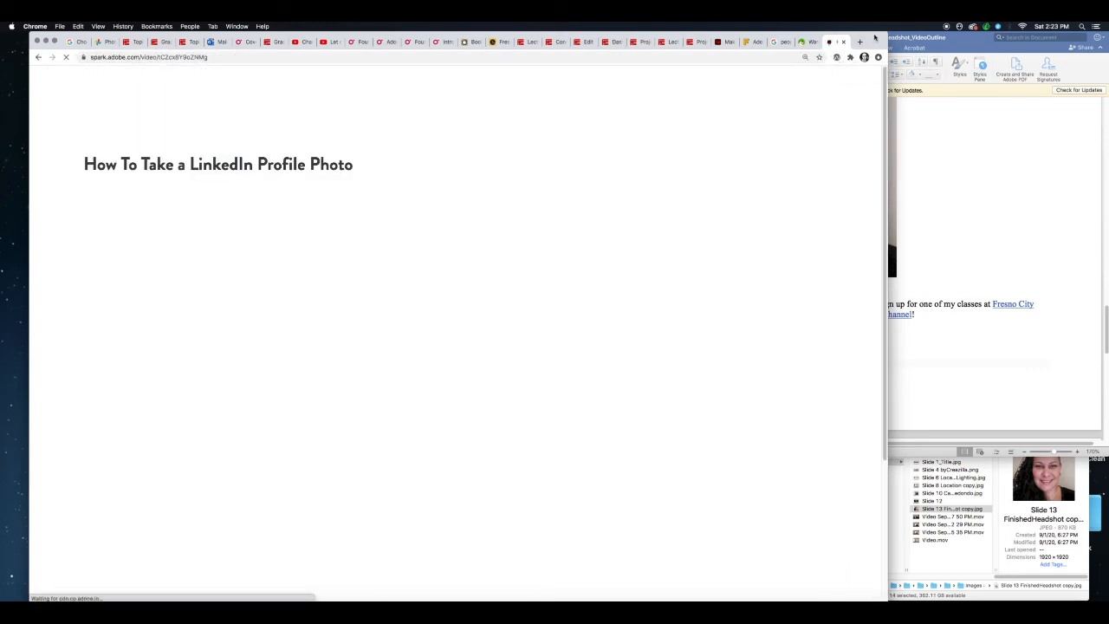